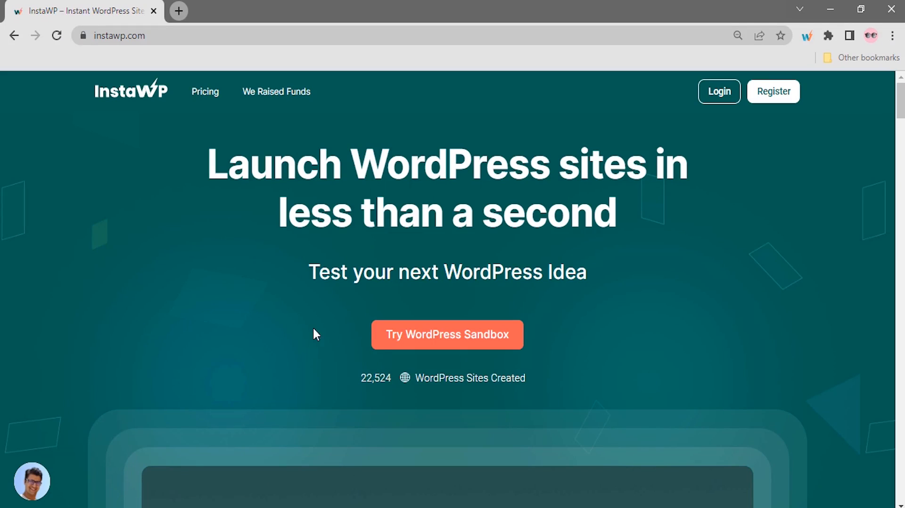
# Create a temporary WordPress site from scratch named Yoursitename with WP version 6.0, PHP version 8.0 and the default configuration
pyautogui.click(384, 340)
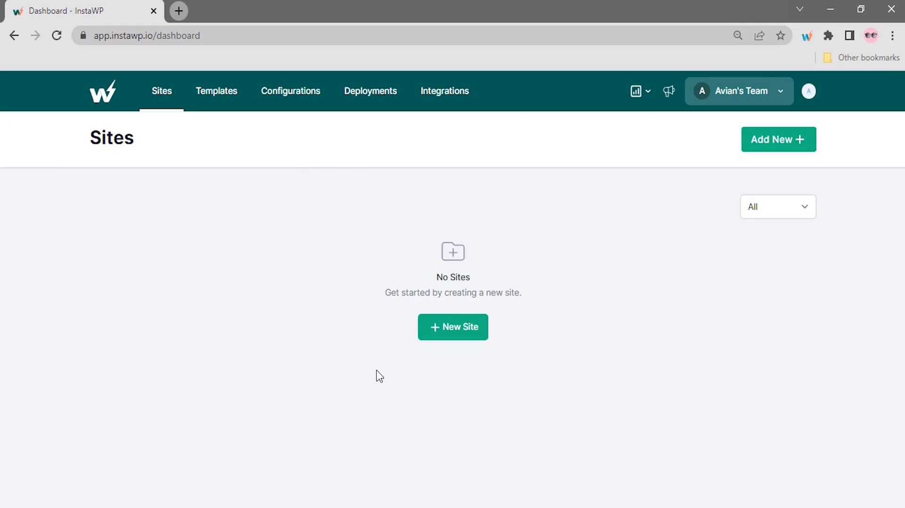
pyautogui.click(458, 334)
pyautogui.click(419, 214)
pyautogui.click(406, 316)
pyautogui.click(397, 264)
pyautogui.click(394, 294)
pyautogui.click(412, 362)
pyautogui.write('Yoursitename')
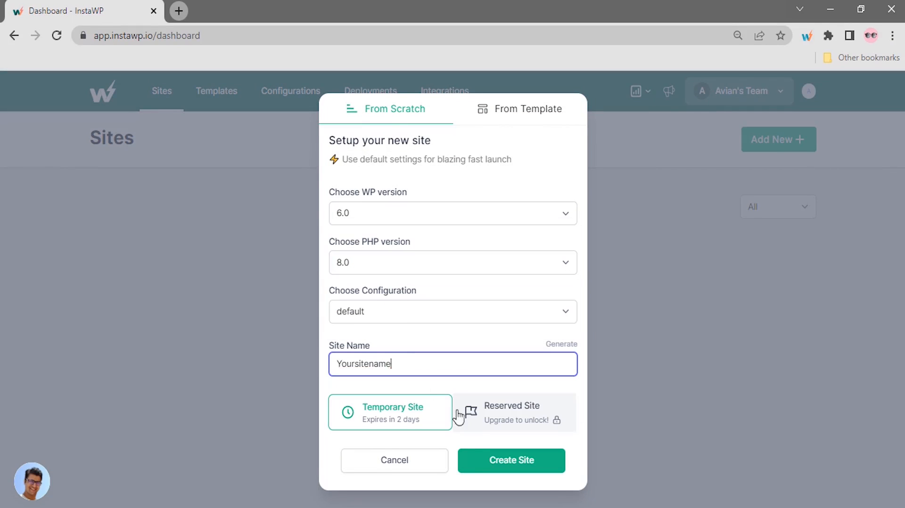
pyautogui.click(476, 465)
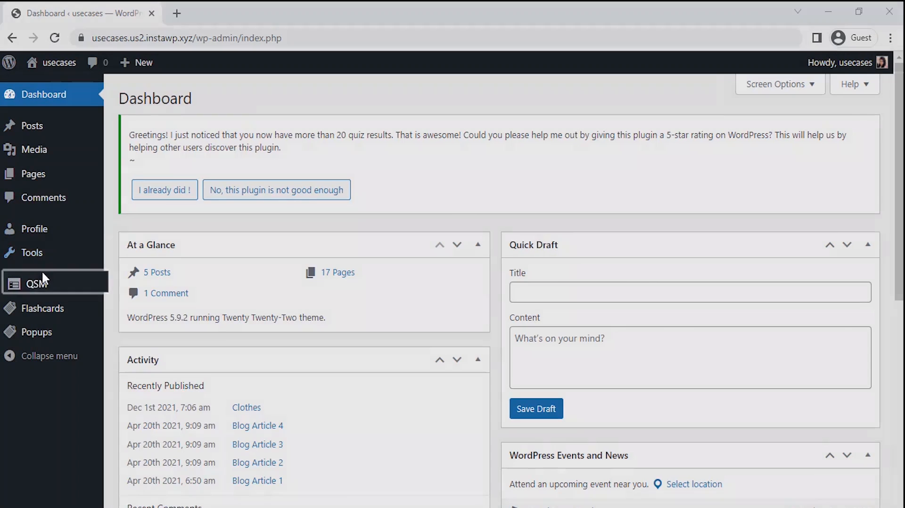
# Open the QSM Quizzes/Surveys list and dismiss the plugin review notice as already done
pyautogui.moveTo(45, 285)
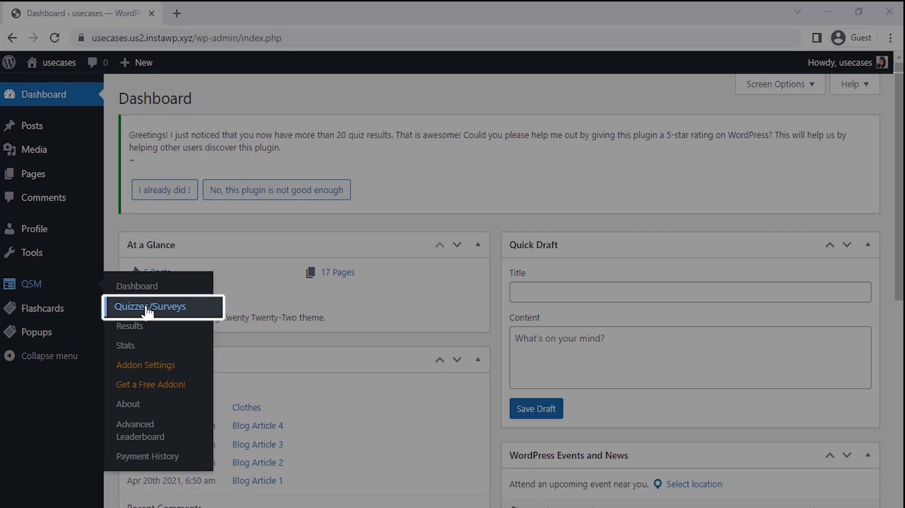
pyautogui.click(148, 307)
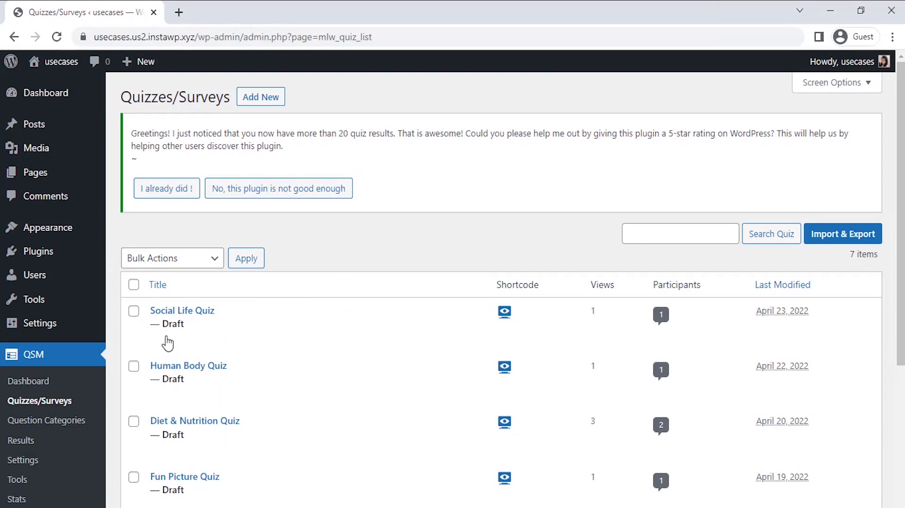
pyautogui.click(187, 194)
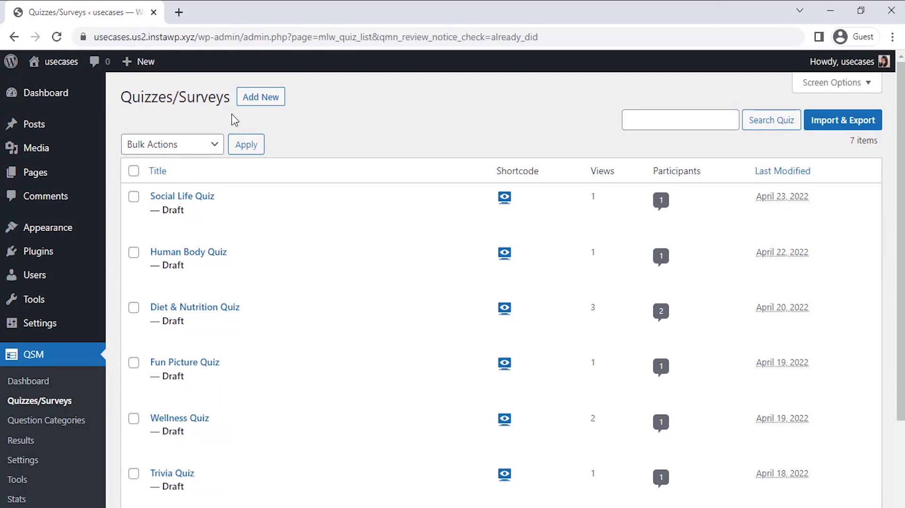
# Start a new quiz with the Default Theme and continue to the quiz settings
pyautogui.click(255, 100)
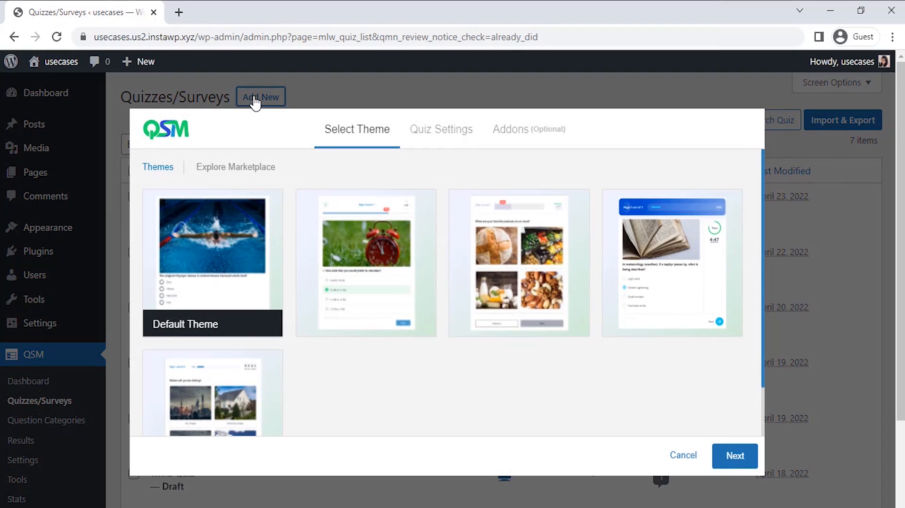
pyautogui.moveTo(501, 213)
pyautogui.scroll(-2, 764, 410)
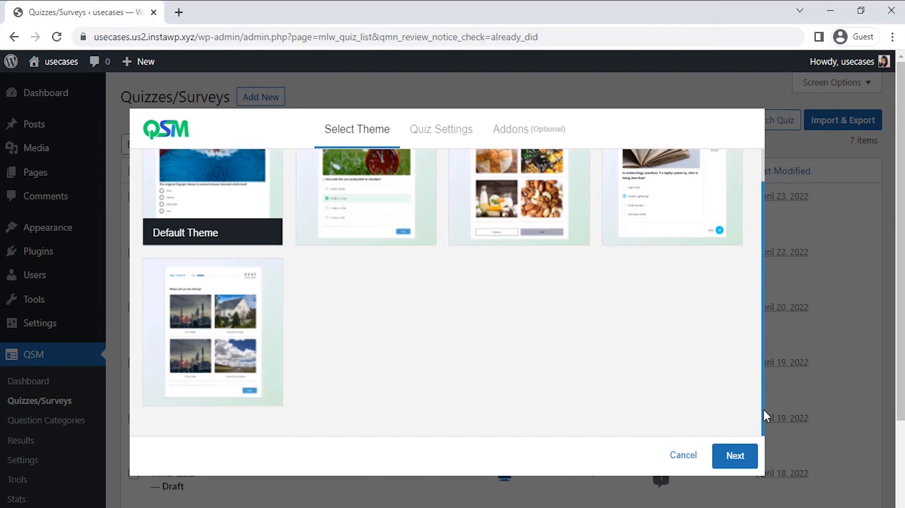
pyautogui.click(735, 456)
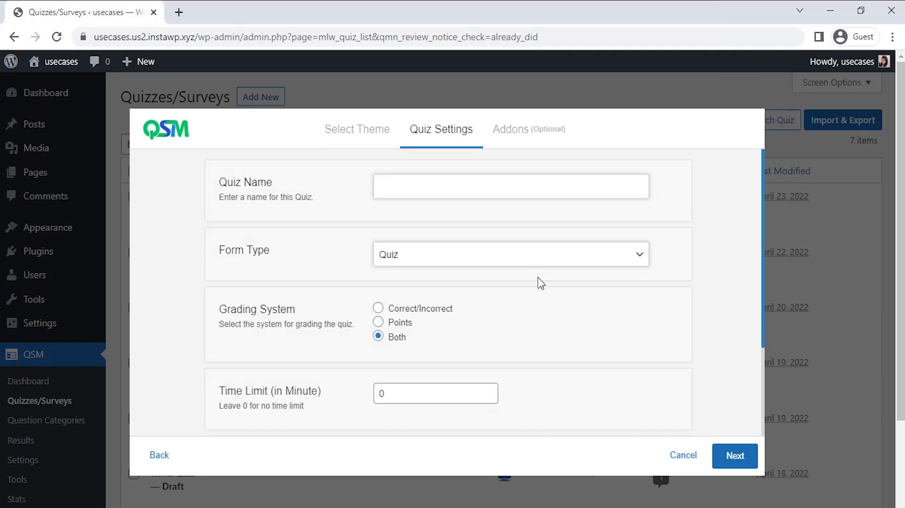
# Name the quiz "Vocabulary Quiz", keep the form type Quiz, and set the time limit to 3 minutes
pyautogui.click(467, 193)
pyautogui.write('Vocabulary Quiz')
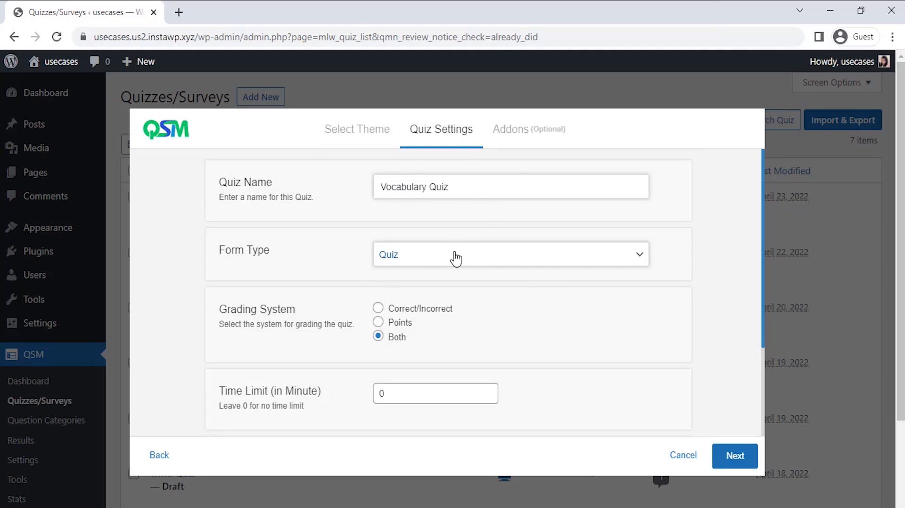
pyautogui.click(455, 258)
pyautogui.click(455, 258)
pyautogui.click(487, 390)
pyautogui.click(487, 390)
pyautogui.click(487, 390)
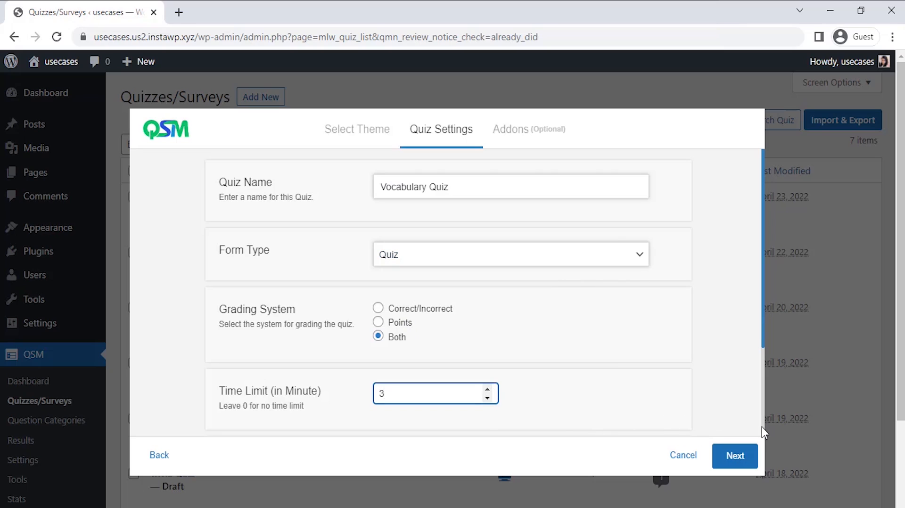
# Accept the remaining quiz settings and create the quiz without any add-ons
pyautogui.scroll(-3, 762, 426)
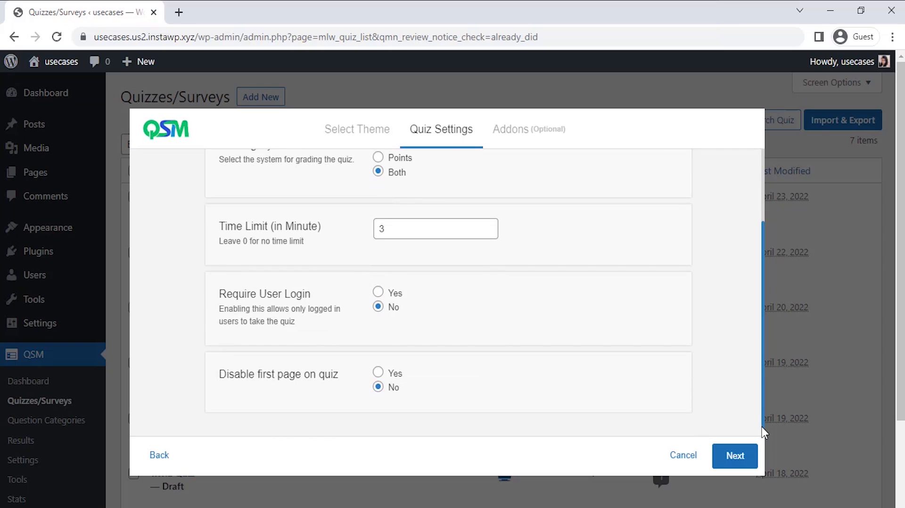
pyautogui.click(739, 459)
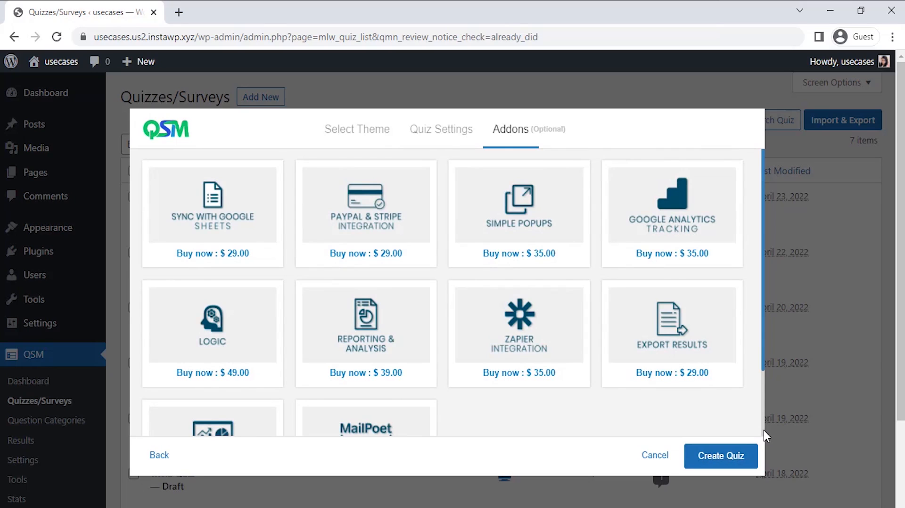
pyautogui.scroll(-3, 764, 431)
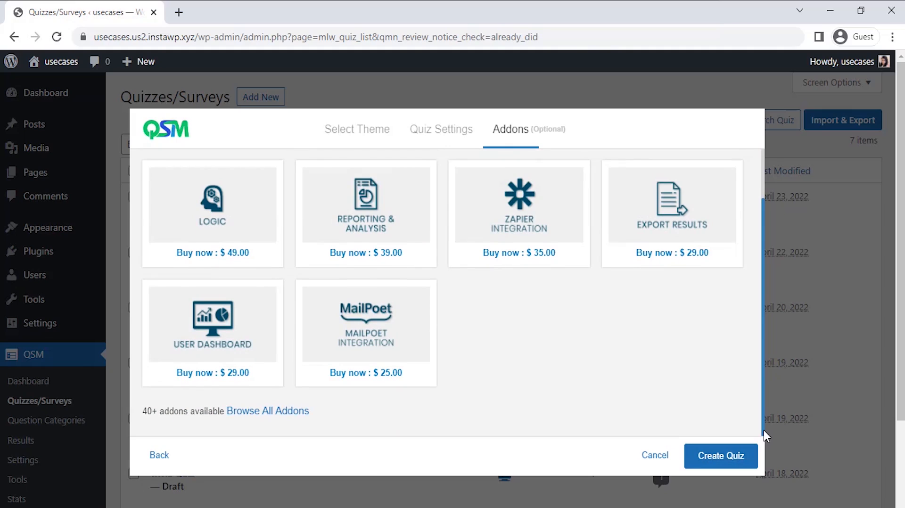
pyautogui.click(734, 465)
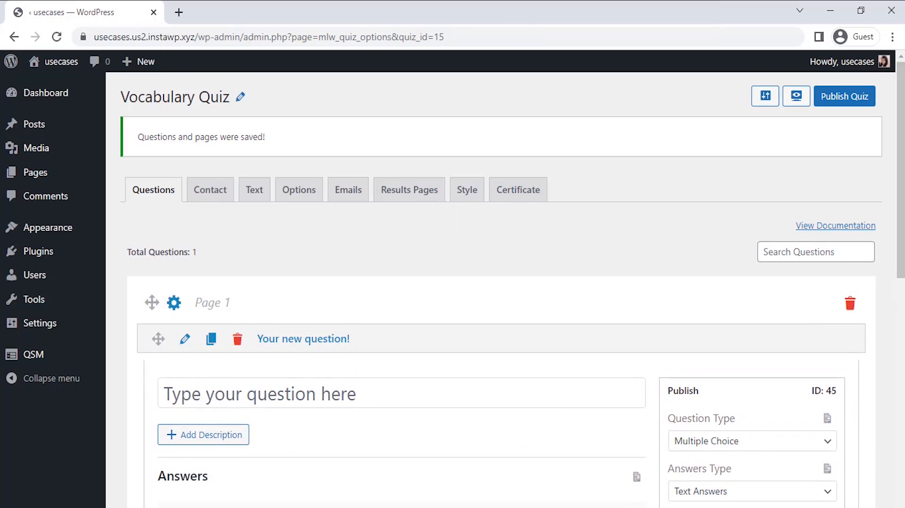
# Title the first question on Page 1 "Fill in the blank." and set its question type to Fill In The Blank
pyautogui.scroll(-4, 546, 164)
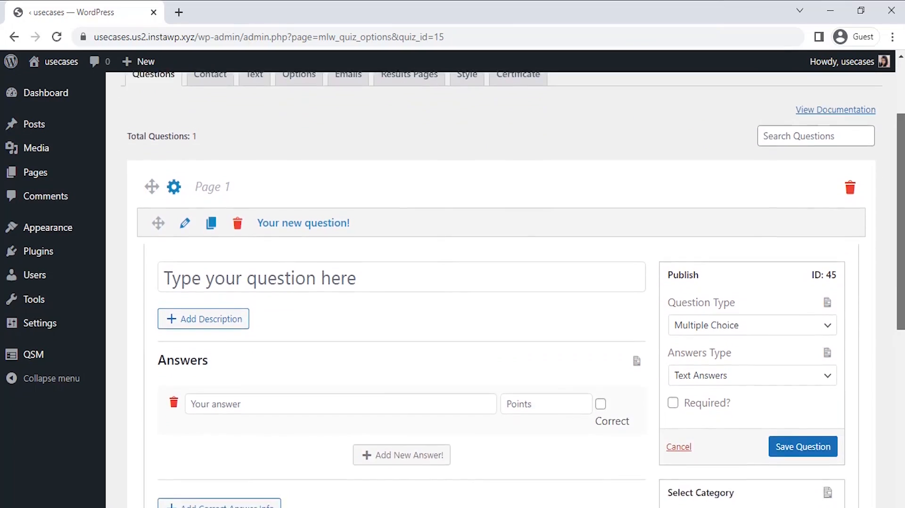
pyautogui.click(455, 206)
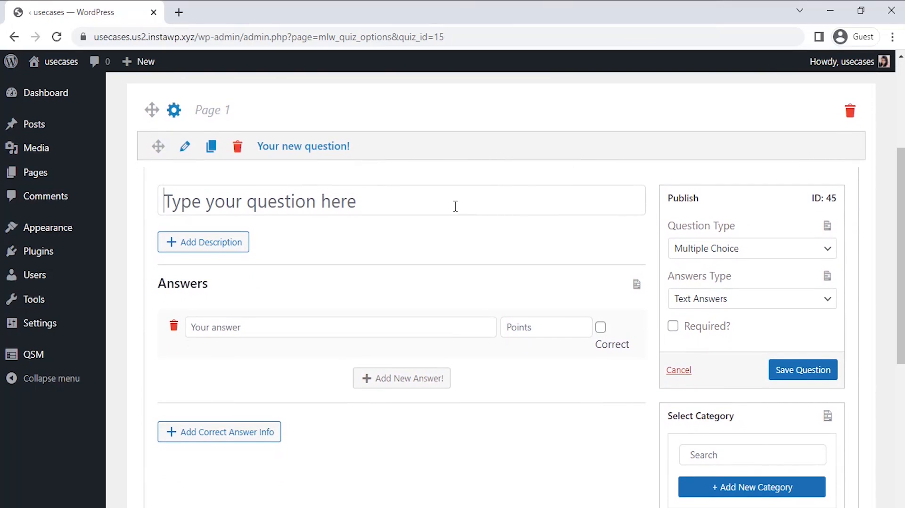
pyautogui.write('Fill ')
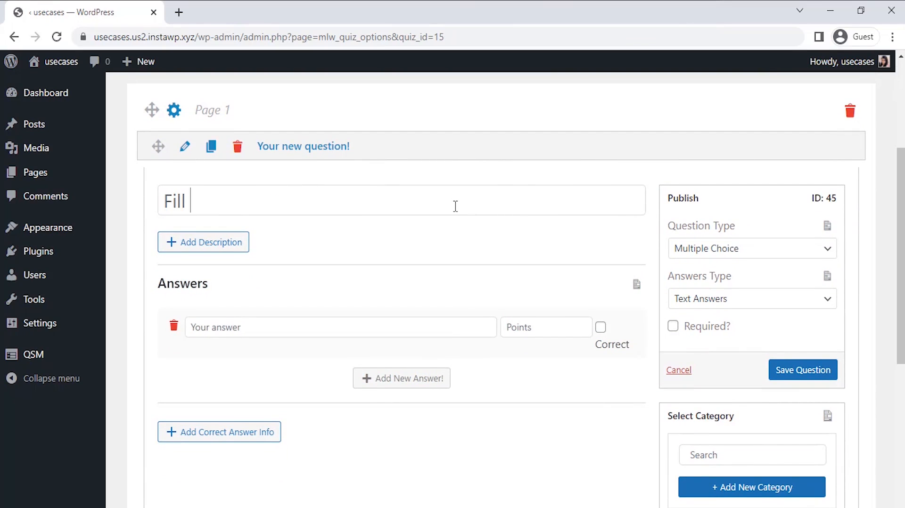
pyautogui.write('in the blank')
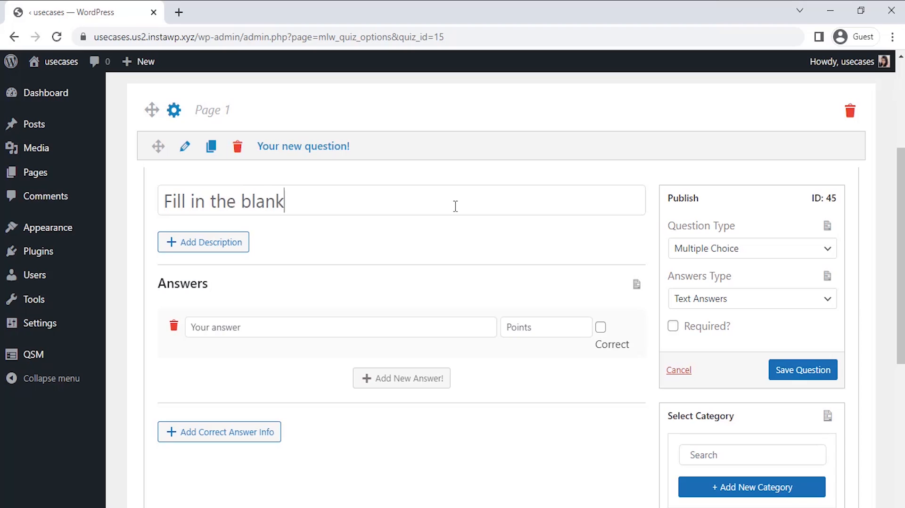
pyautogui.write('.')
pyautogui.click(674, 252)
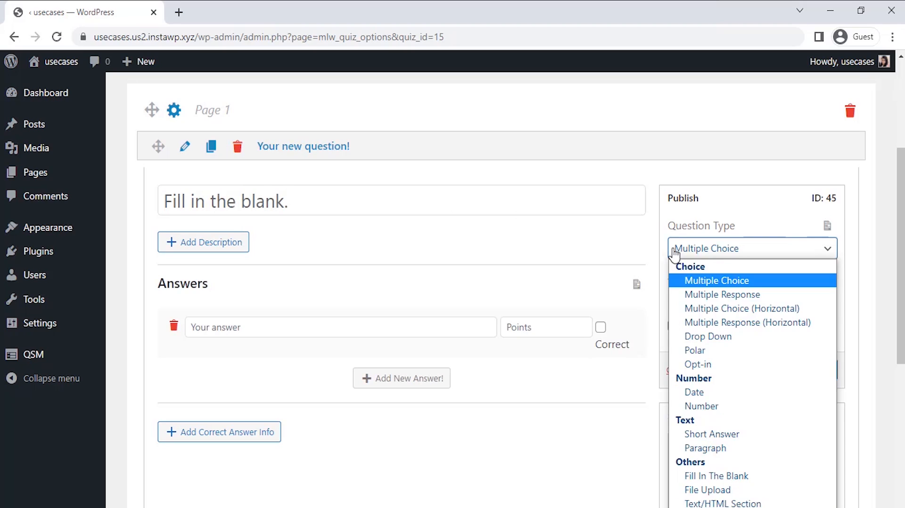
pyautogui.click(691, 477)
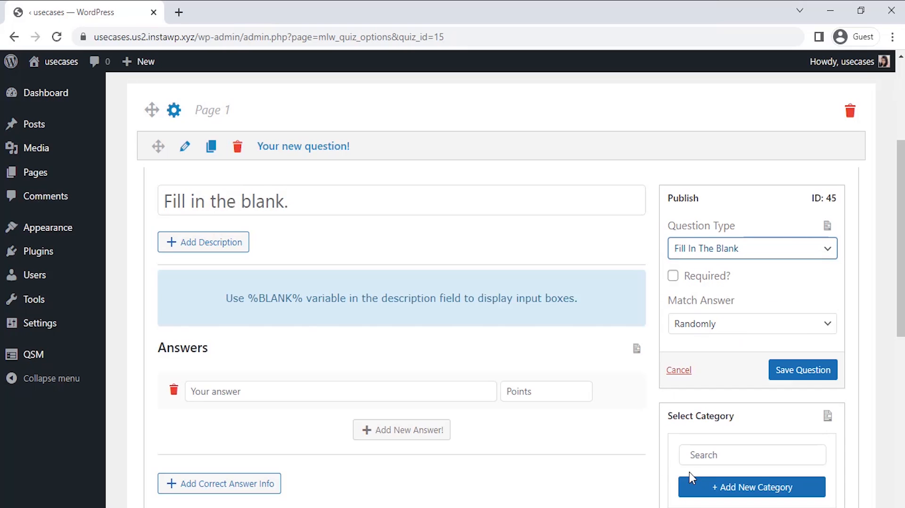
pyautogui.click(615, 247)
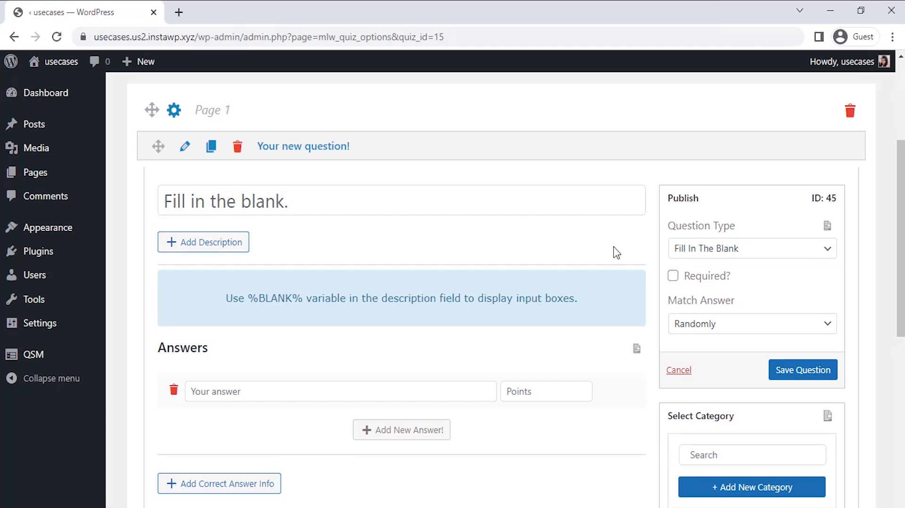
# Add the description "Are you %BLANK% to the party tonight?" to the Page 1 question, replacing the placeholder text
pyautogui.scroll(-1, 617, 253)
pyautogui.click(203, 188)
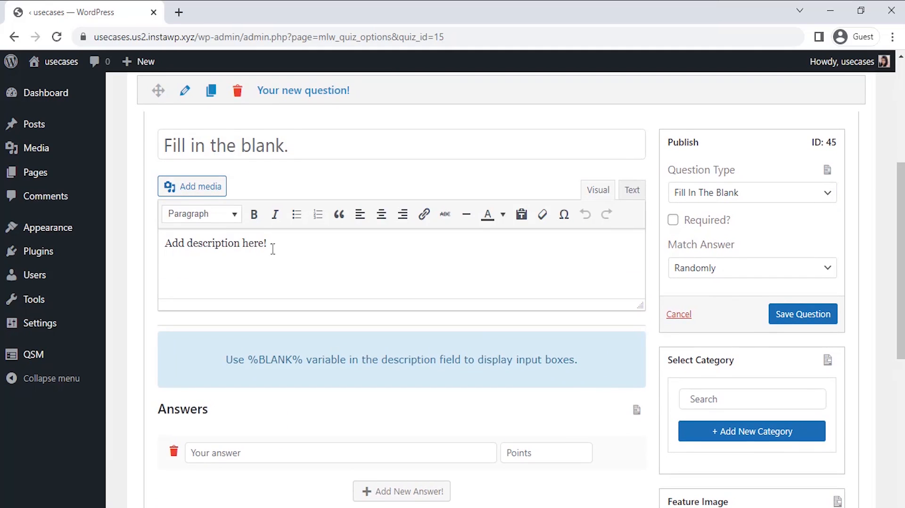
pyautogui.press('BackSpace')
pyautogui.press('BackSpace')
pyautogui.press('BackSpace')
pyautogui.press('BackSpace')
pyautogui.press('BackSpace')
pyautogui.press('BackSpace')
pyautogui.press('BackSpace')
pyautogui.press('BackSpace')
pyautogui.press('BackSpace')
pyautogui.press('BackSpace')
pyautogui.press('BackSpace')
pyautogui.press('BackSpace')
pyautogui.press('BackSpace')
pyautogui.press('BackSpace')
pyautogui.press('BackSpace')
pyautogui.press('BackSpace')
pyautogui.press('BackSpace')
pyautogui.press('BackSpace')
pyautogui.press('BackSpace')
pyautogui.press('BackSpace')
pyautogui.write('Are you %')
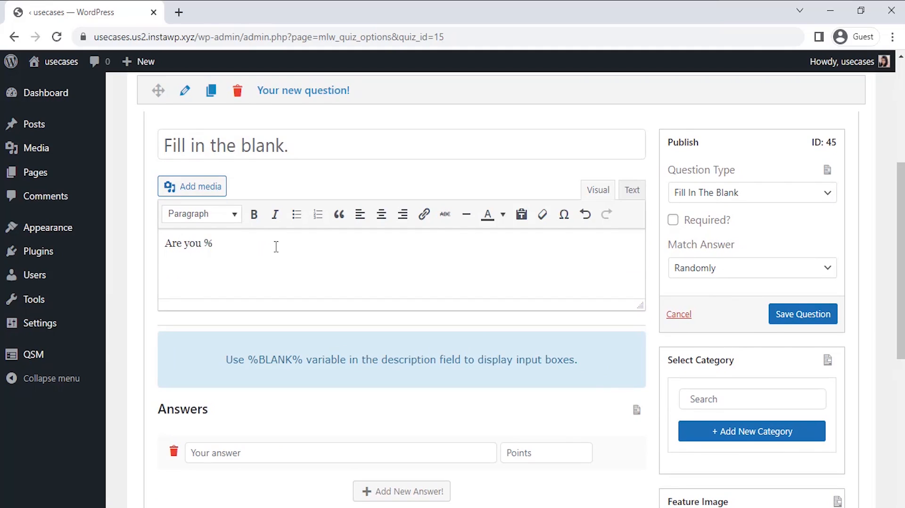
pyautogui.write('BLANK% to the party')
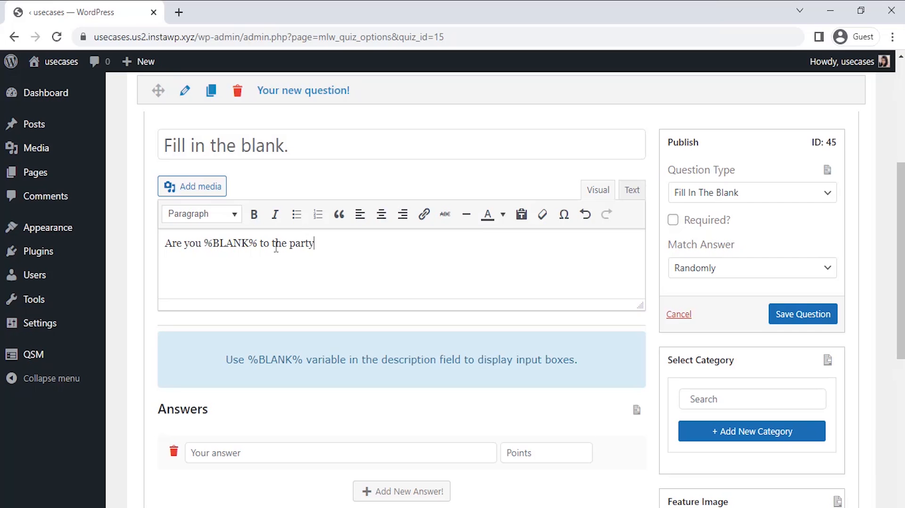
pyautogui.write(' tonight?')
# Enter the answer "coming" worth 10 points for the Page 1 question and save the question
pyautogui.scroll(-2, 431, 173)
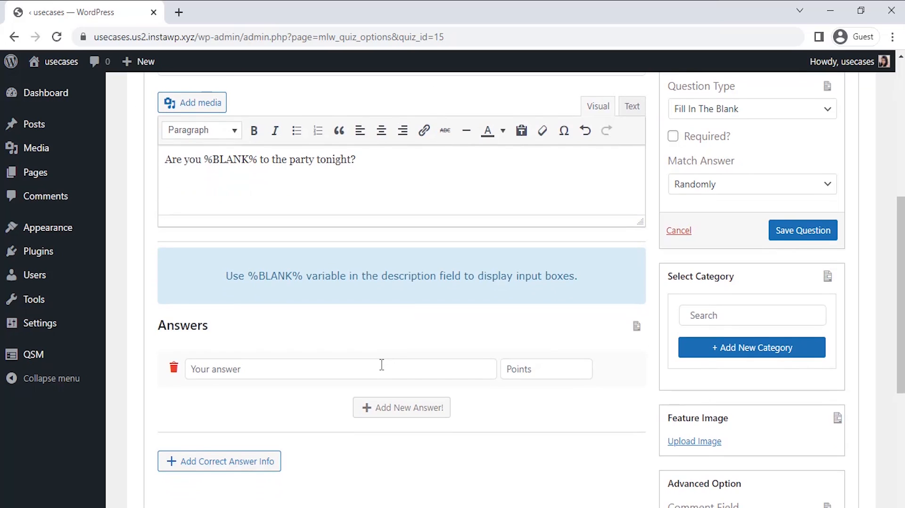
pyautogui.write('comi')
pyautogui.write('ng')
pyautogui.write('10')
pyautogui.click(672, 149)
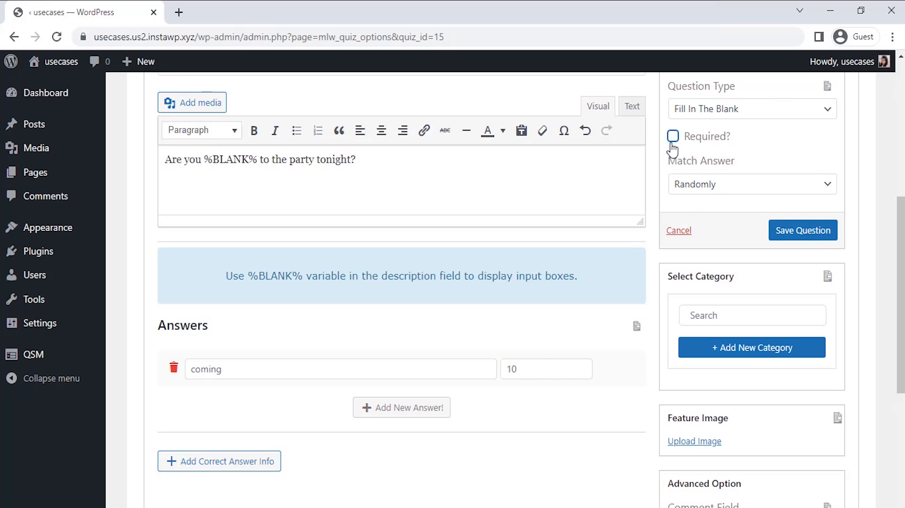
pyautogui.click(795, 234)
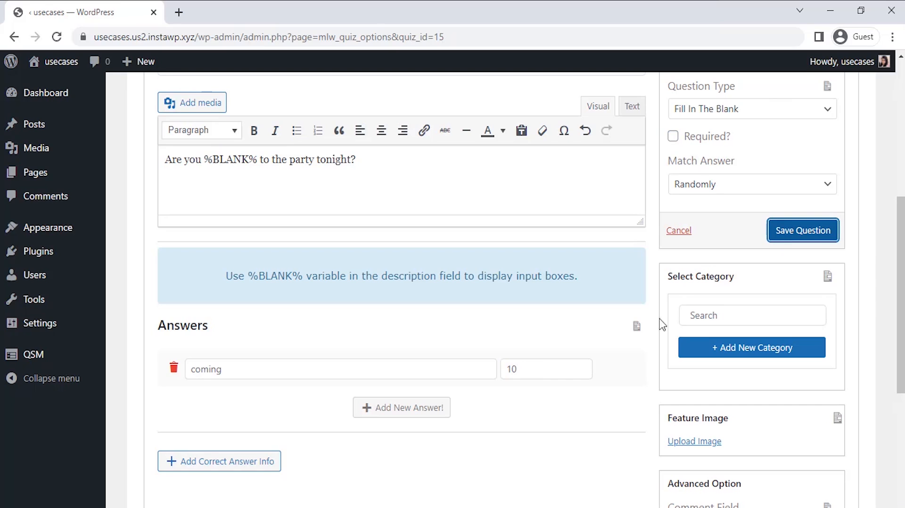
# Add a second page to the quiz and create a new question on it
pyautogui.scroll(-7, 607, 329)
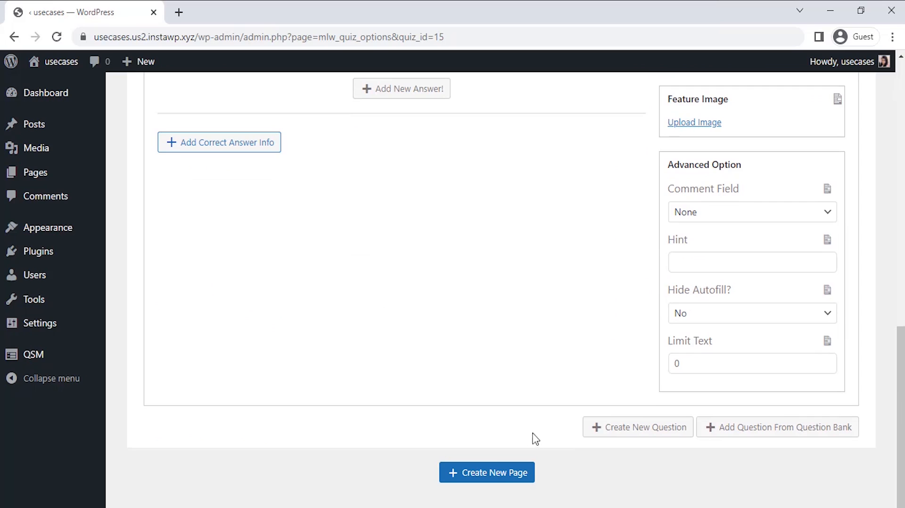
pyautogui.click(490, 473)
pyautogui.scroll(-2, 822, 372)
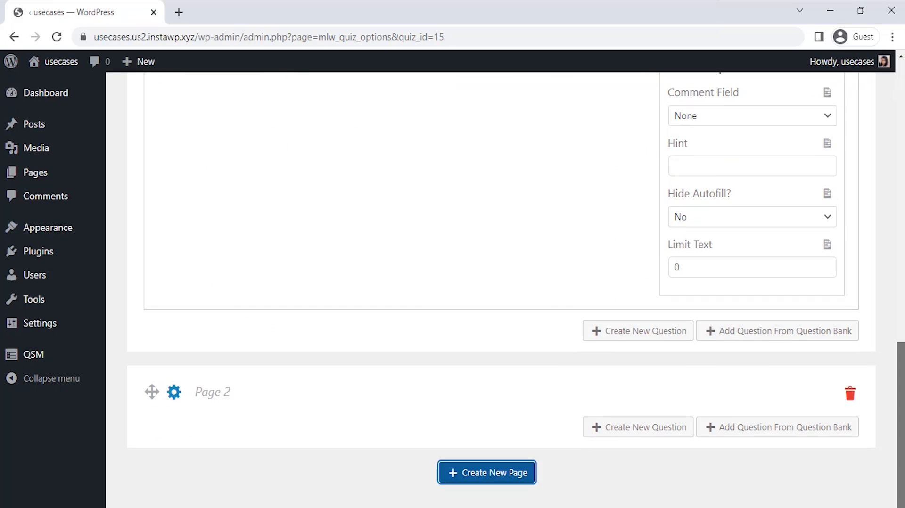
pyautogui.click(640, 428)
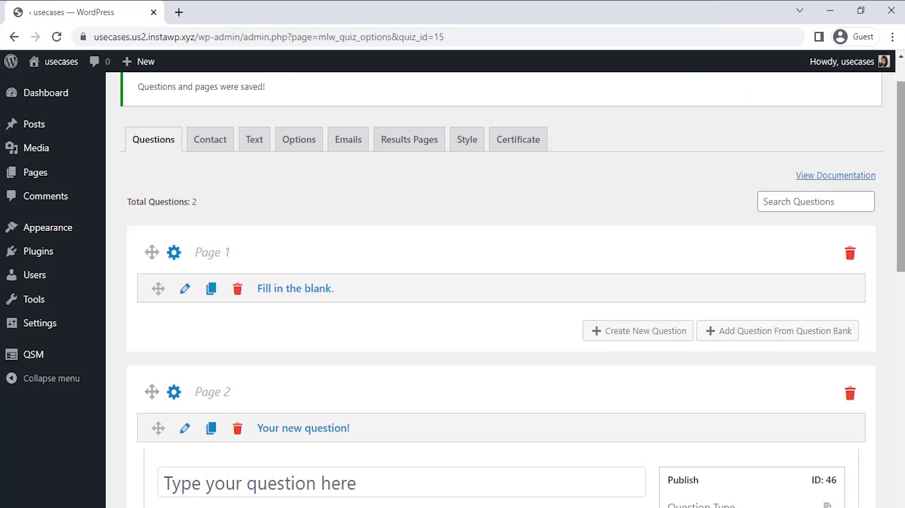
# Title the Page 2 question "Fill in the blank." and set its question type to Fill In The Blank
pyautogui.scroll(-2, 638, 433)
pyautogui.scroll(-4, 405, 200)
pyautogui.click(405, 200)
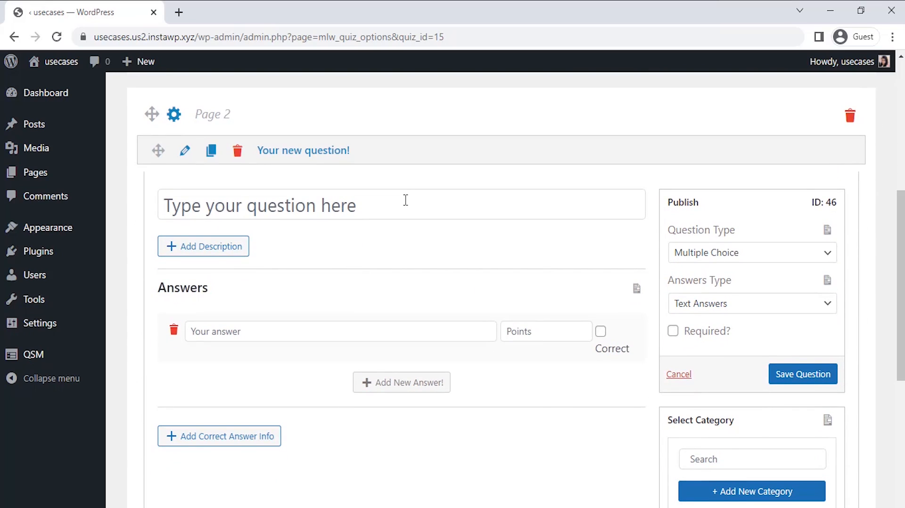
pyautogui.write('Fill in the b')
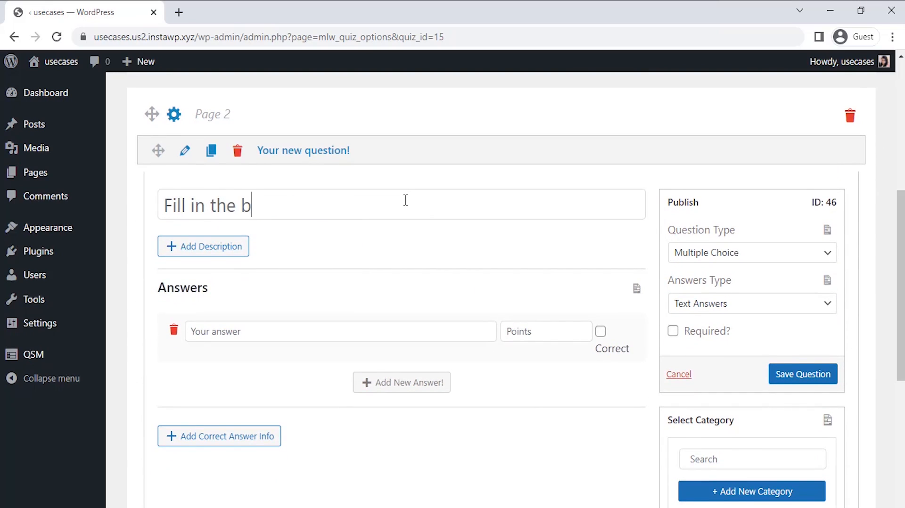
pyautogui.write('lank.')
pyautogui.click(683, 253)
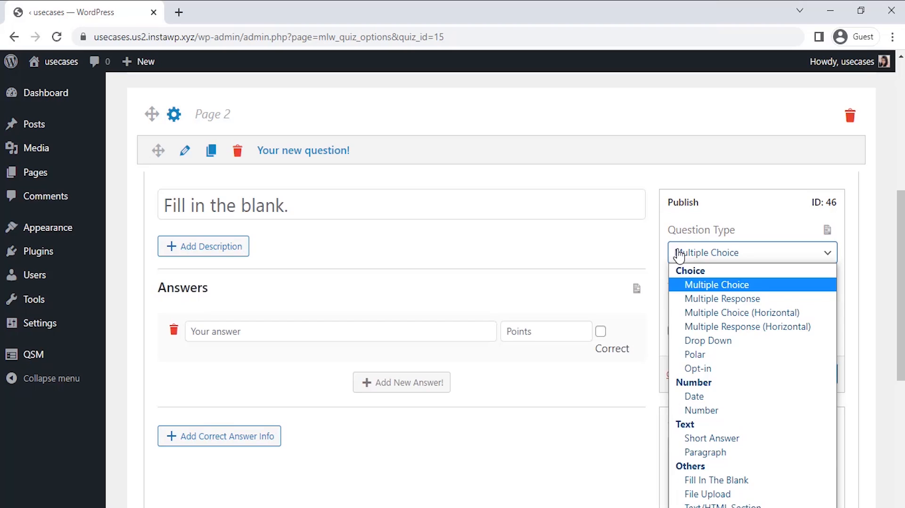
pyautogui.click(696, 481)
# Add the description "I lived in Paris %BLANK% 2021." and the answer "until" to the Page 2 question
pyautogui.scroll(-2, 257, 159)
pyautogui.click(246, 160)
pyautogui.click(281, 216)
pyautogui.write('I lived in Paris %')
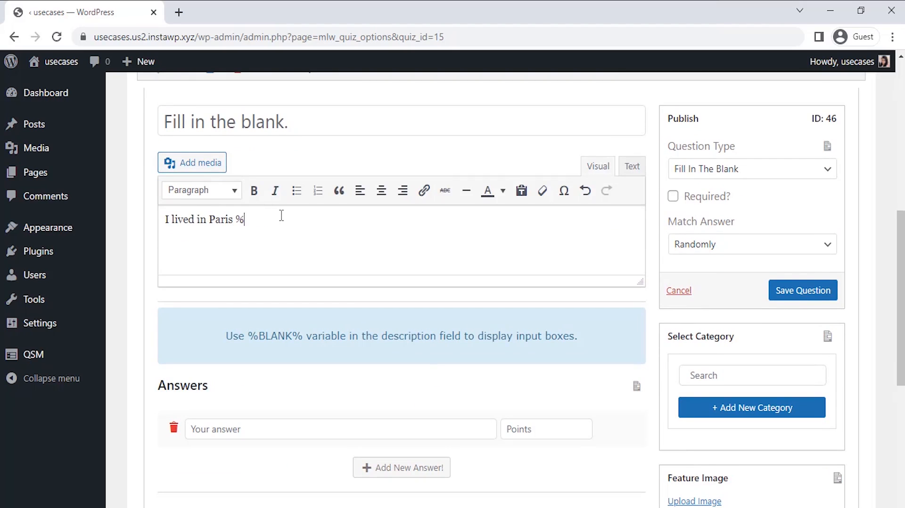
pyautogui.write('BLANK% 2021.until')
# Give the Page 2 answer 10 points, mark the question as required and save it
pyautogui.click(536, 432)
pyautogui.write('10')
pyautogui.click(674, 196)
pyautogui.click(797, 297)
# Add a third page to the quiz and create a new question on it
pyautogui.scroll(-6, 784, 408)
pyautogui.click(488, 473)
pyautogui.scroll(-2, 508, 436)
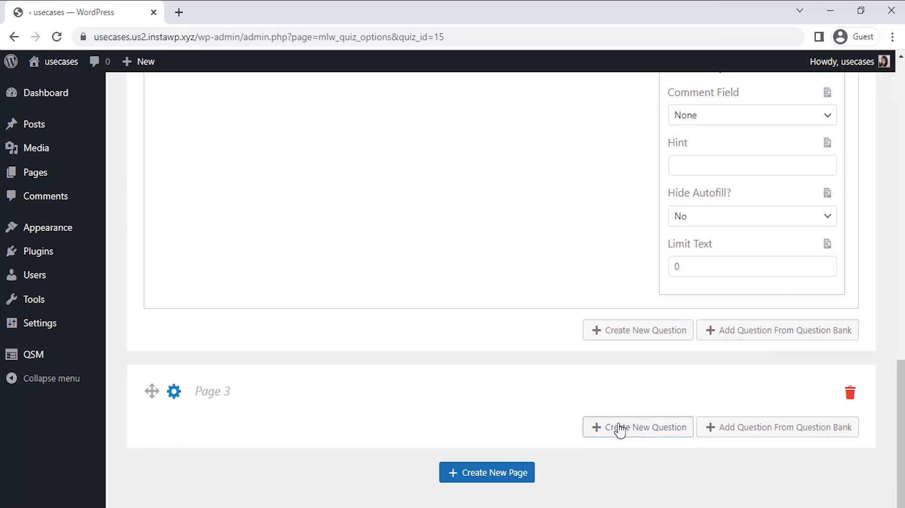
pyautogui.click(640, 428)
# Title the Page 3 question "Fill in the blank." and set its question type to Fill In The Blank
pyautogui.scroll(-5, 521, 389)
pyautogui.click(325, 178)
pyautogui.write('Fill in the blank.')
pyautogui.click(753, 223)
pyautogui.click(687, 463)
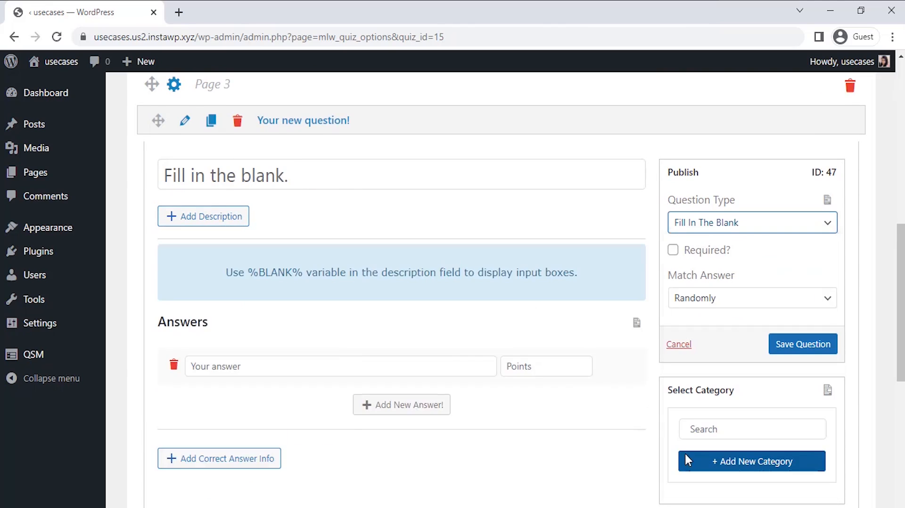
# Add a Page 3 question description stating that someone's "new boyfriend is %BLANK% handsome.", replacing any placeholder text
pyautogui.click(203, 216)
pyautogui.click(287, 281)
pyautogui.hotkey('ctrl', 'a')
pyautogui.write("Kim's new boyfriend is %BLANK% ha")
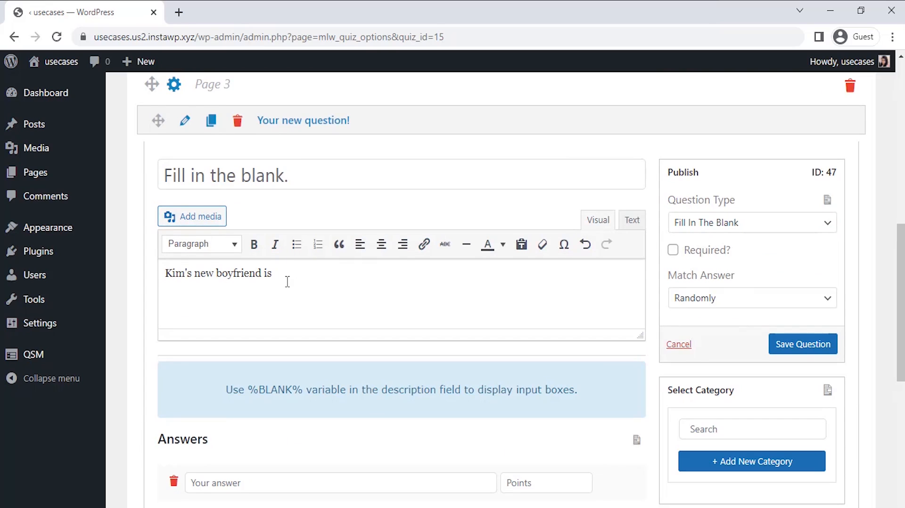
pyautogui.write('ndsome.')
# Enter the answer "really" worth 10 points for the Page 3 question and save the question
pyautogui.scroll(-2, 485, 196)
pyautogui.click(332, 399)
pyautogui.write('really')
pyautogui.press('Tab')
pyautogui.write('10')
pyautogui.click(803, 261)
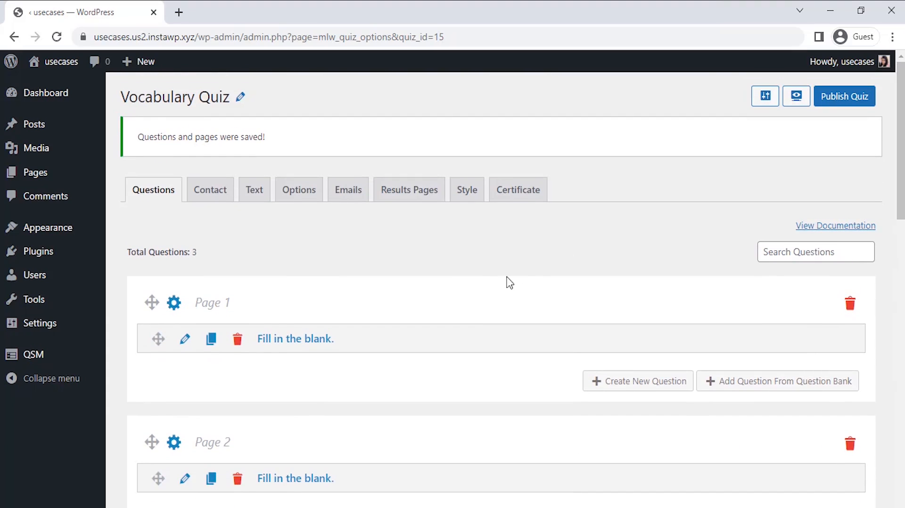
# Add a required Small Open Answer contact field labelled "NAME" and used for Name
pyautogui.click(218, 190)
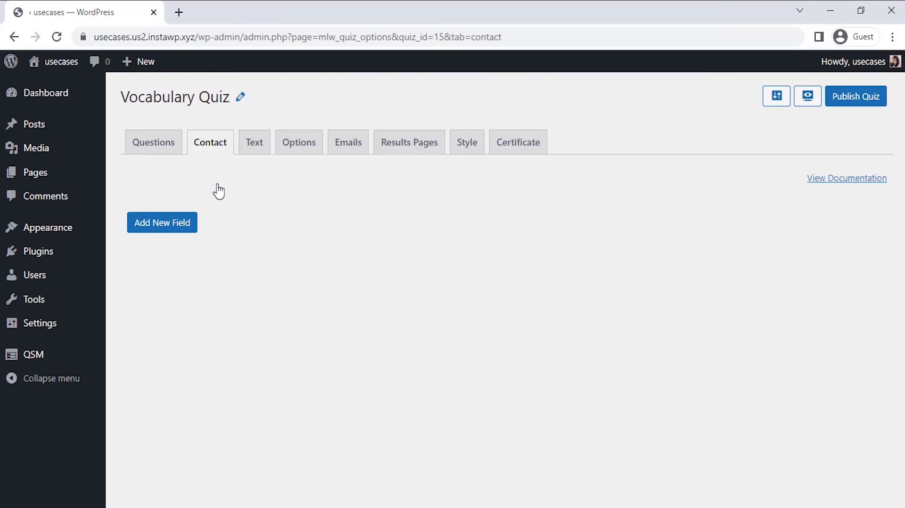
pyautogui.click(182, 222)
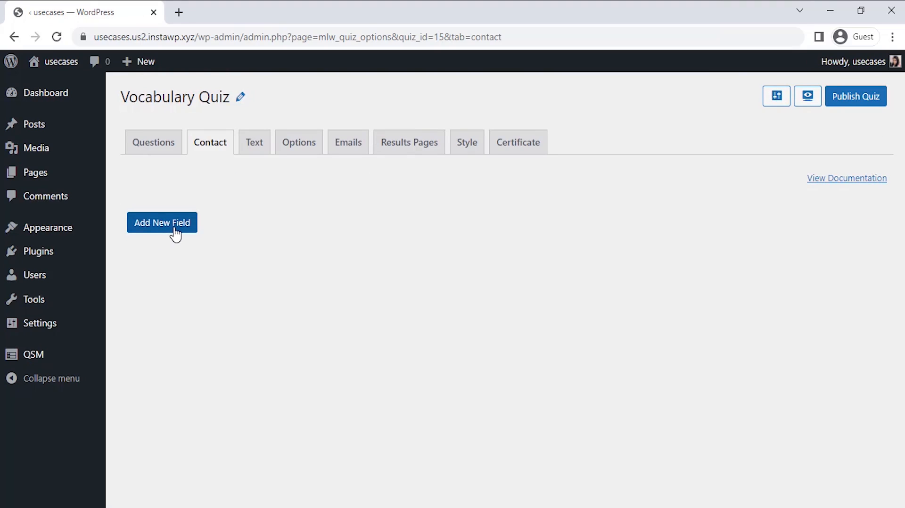
pyautogui.scroll(-1, 353, 223)
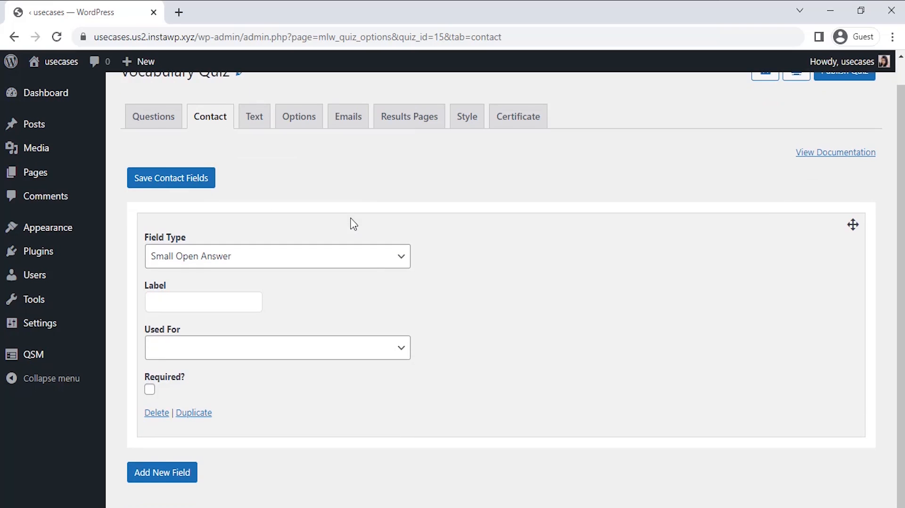
pyautogui.click(372, 266)
pyautogui.click(240, 298)
pyautogui.write('NAME')
pyautogui.click(265, 354)
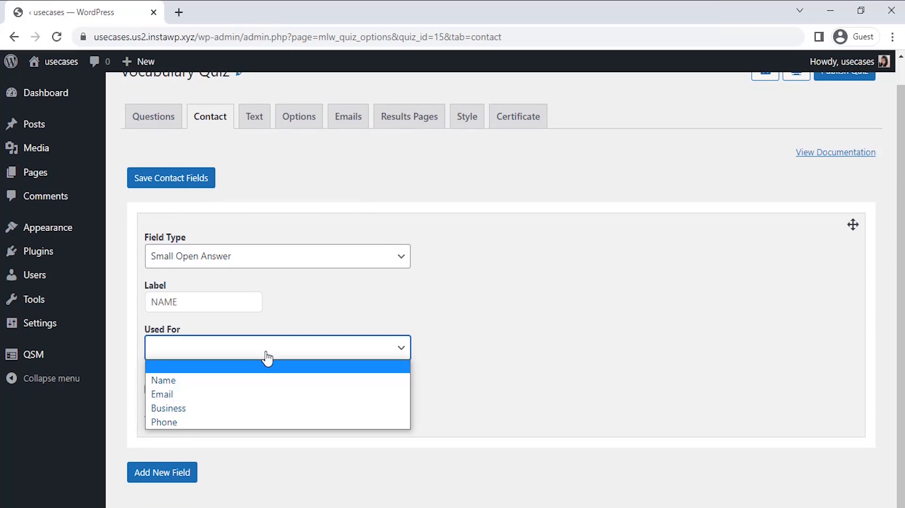
pyautogui.click(264, 381)
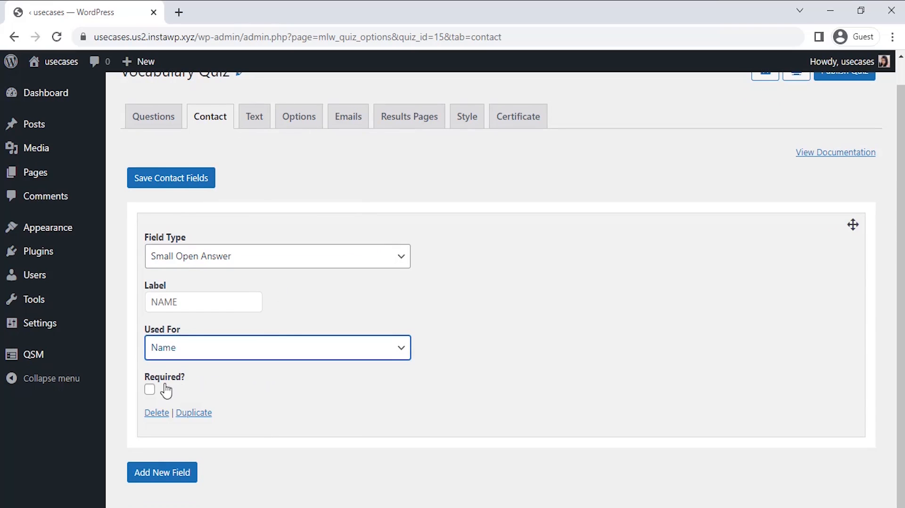
pyautogui.click(150, 390)
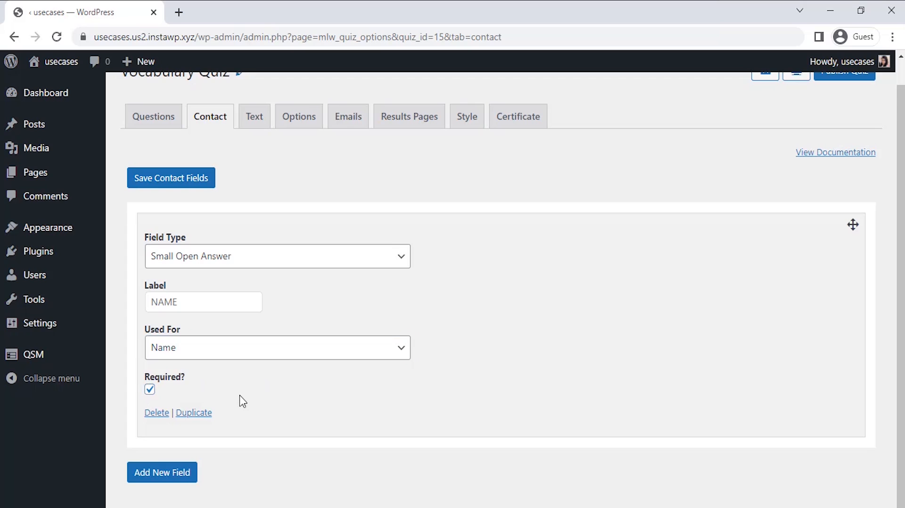
# Add a required Date contact field labelled "DATE" and used for Business, and save the contact fields
pyautogui.click(177, 475)
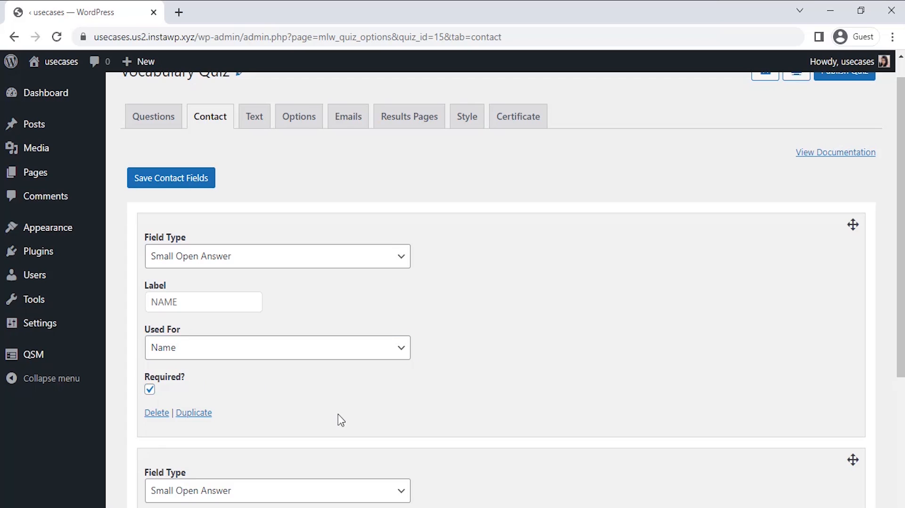
pyautogui.scroll(-5, 339, 420)
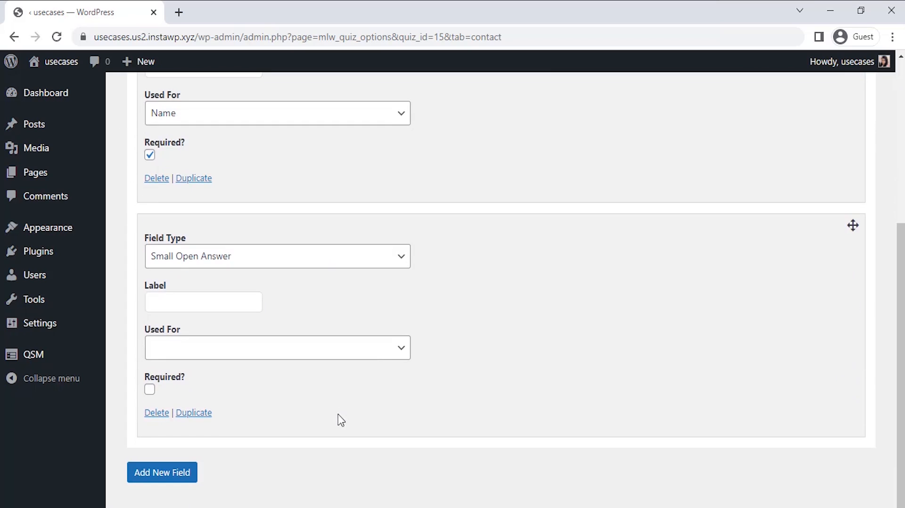
pyautogui.click(343, 267)
pyautogui.click(333, 332)
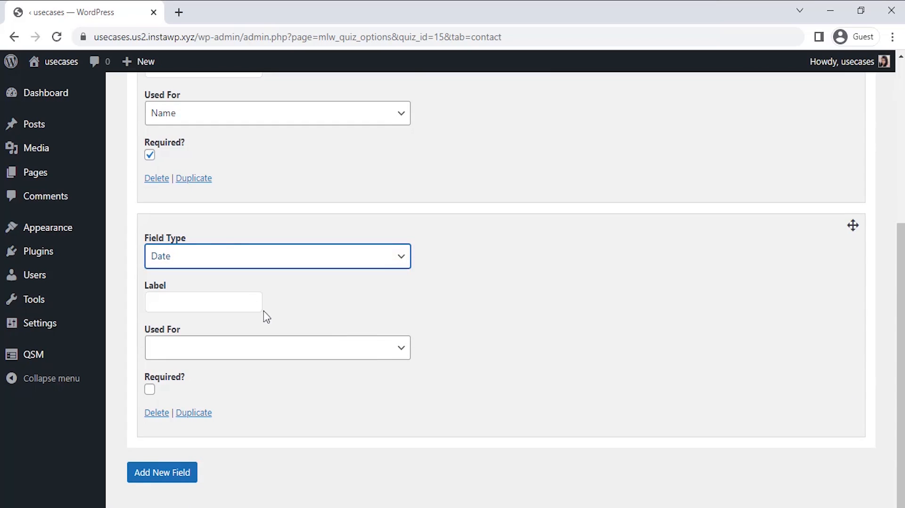
pyautogui.click(257, 362)
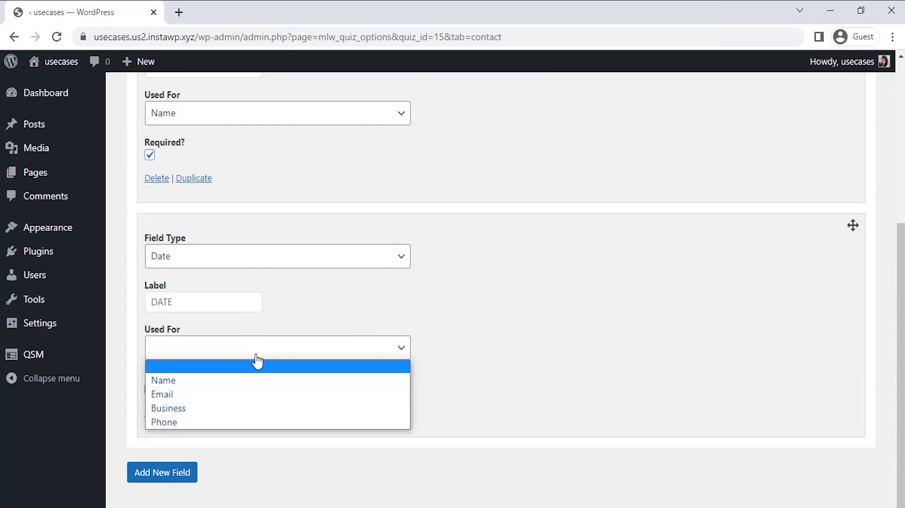
pyautogui.click(255, 413)
pyautogui.click(150, 390)
pyautogui.scroll(5, 328, 423)
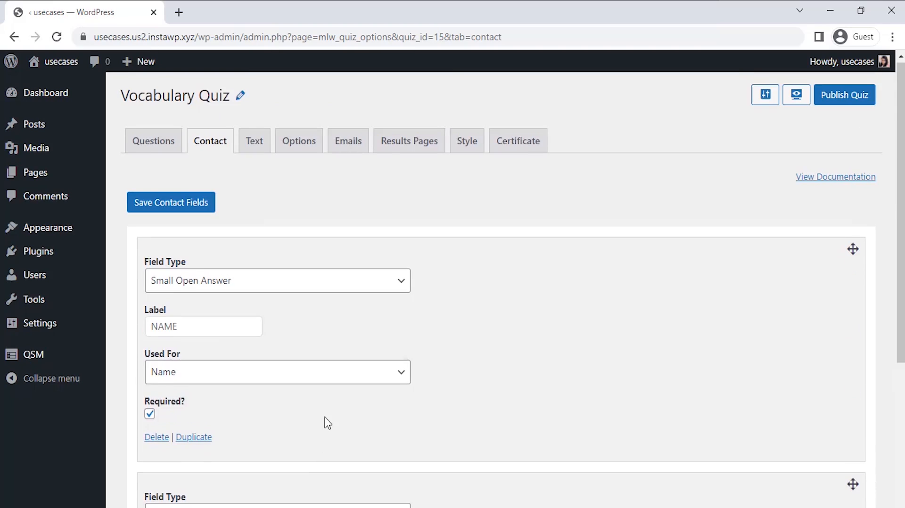
pyautogui.click(192, 212)
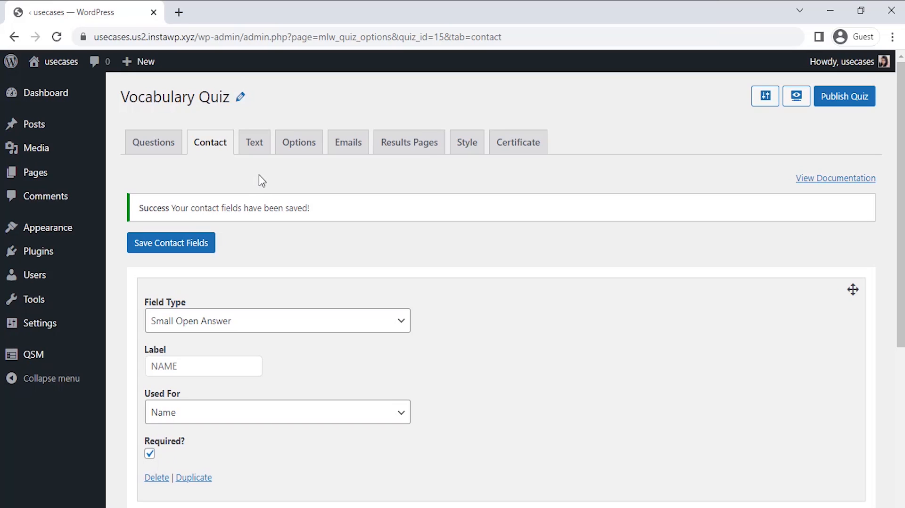
# Insert the %USER_NAME% template variable after "Thanks" in the results page message
pyautogui.click(405, 154)
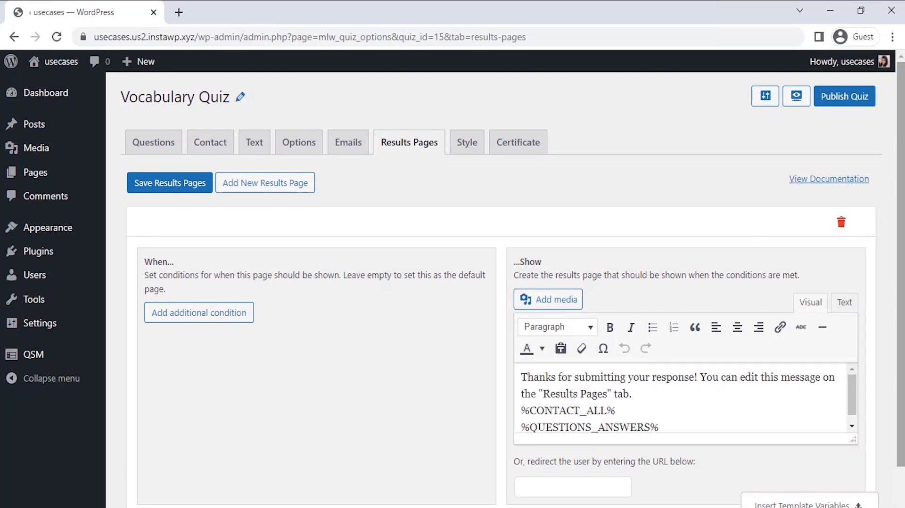
pyautogui.scroll(-1, 359, 235)
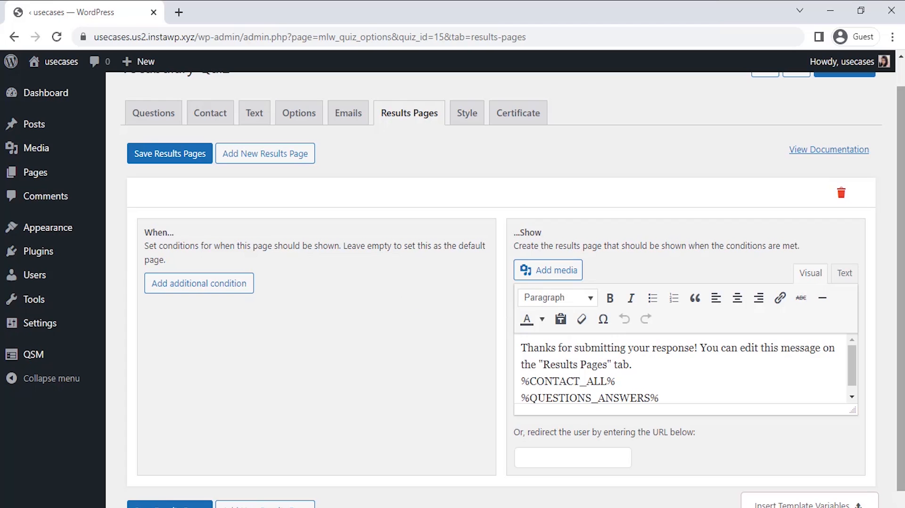
pyautogui.scroll(-1, 892, 392)
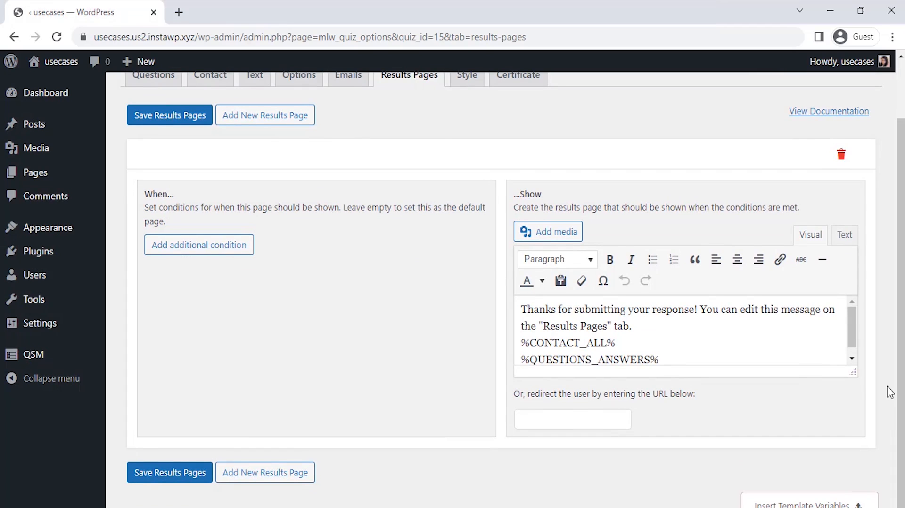
pyautogui.click(808, 499)
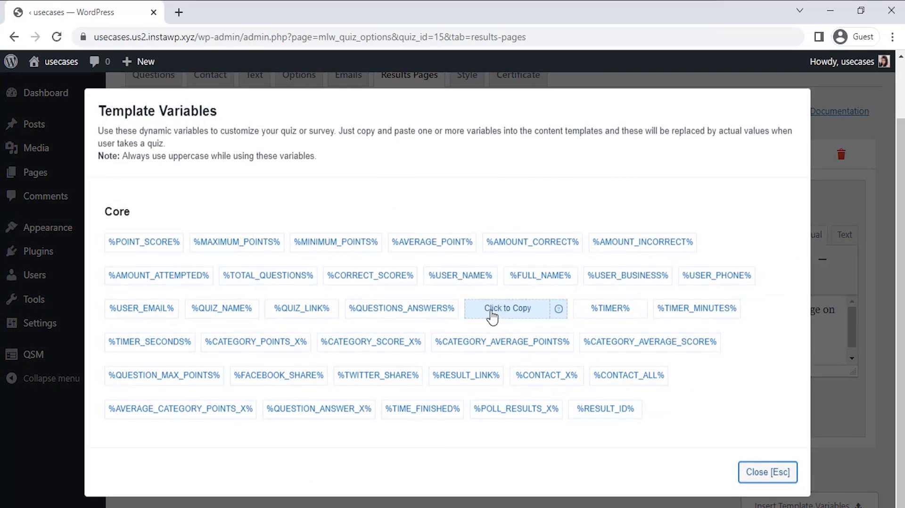
pyautogui.click(472, 281)
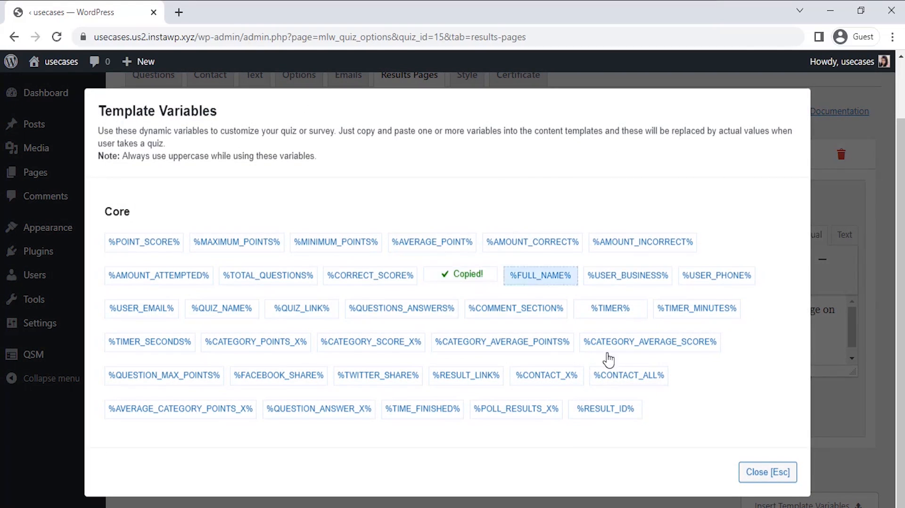
pyautogui.click(748, 469)
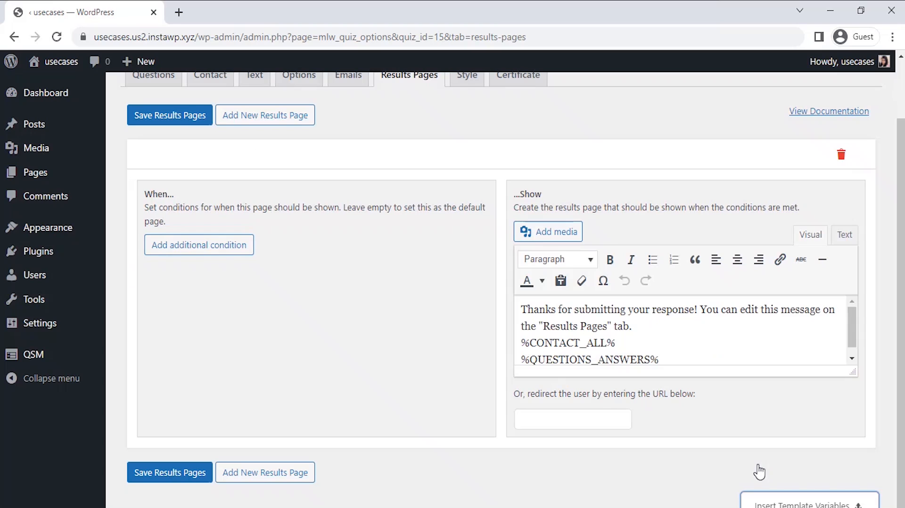
pyautogui.hotkey('ctrl', 'v')
# Delete the sentence about editing the message on the "Results Pages" tab from the results page text
pyautogui.press('BackSpace')
pyautogui.press('BackSpace')
pyautogui.press('BackSpace')
pyautogui.press('BackSpace')
pyautogui.press('BackSpace')
pyautogui.press('BackSpace')
pyautogui.press('BackSpace')
pyautogui.press('BackSpace')
pyautogui.press('BackSpace')
# Add the line "Your AVG Score is %AVERAGE_POINT%." below the thank-you line, using the average point template variable
pyautogui.press('Return')
pyautogui.press('Return')
pyautogui.write('Your AVG Score is')
pyautogui.click(810, 503)
pyautogui.click(453, 248)
pyautogui.click(767, 472)
pyautogui.hotkey('ctrl', 'v')
pyautogui.write('.')
# Add a "Correct Answers:" line followed by "1. Coming", "2. Until" and "3. Really" on separate lines
pyautogui.press('Return')
pyautogui.write('Correct Answers:')
pyautogui.press('Return')
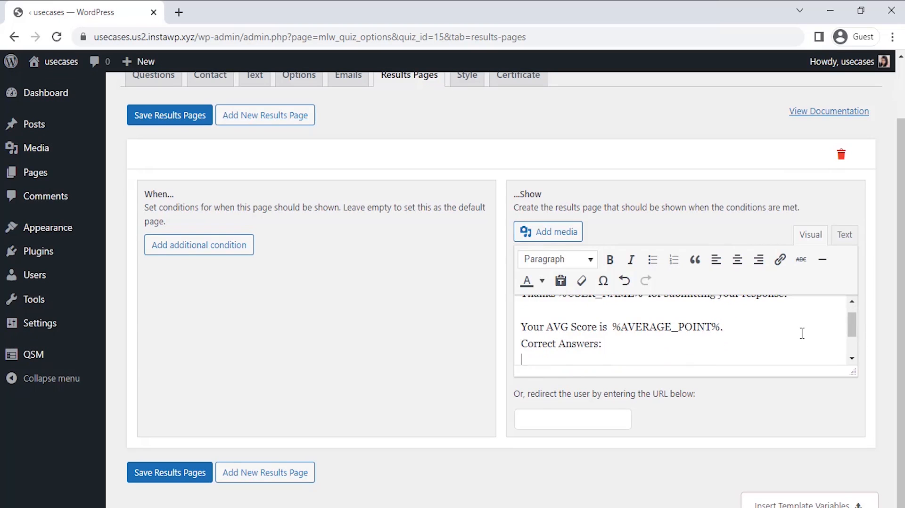
pyautogui.write('1. Coming')
pyautogui.press('Return')
pyautogui.write('2. Until')
pyautogui.press('Return')
pyautogui.write('3. Really')
pyautogui.press('Return')
# Remove the %CONTACT_ALL% variable from the results page message
pyautogui.scroll(-1, 730, 342)
pyautogui.click(666, 333)
pyautogui.press('BackSpace')
pyautogui.press('BackSpace')
pyautogui.press('BackSpace')
pyautogui.press('BackSpace')
pyautogui.press('BackSpace')
pyautogui.press('BackSpace')
pyautogui.press('BackSpace')
pyautogui.press('BackSpace')
pyautogui.press('BackSpace')
pyautogui.press('BackSpace')
pyautogui.press('BackSpace')
pyautogui.press('BackSpace')
pyautogui.press('BackSpace')
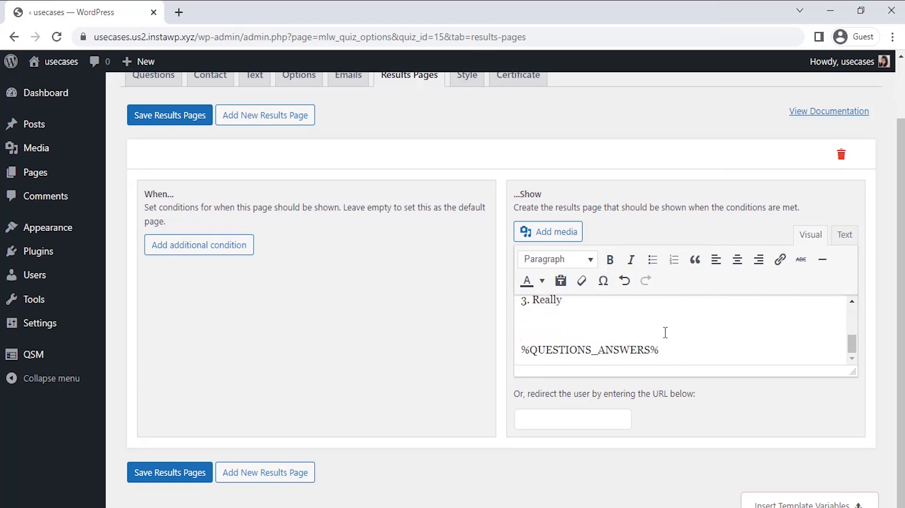
# Make the "Correct Answers:" line bold and save the results pages
pyautogui.scroll(5, 523, 350)
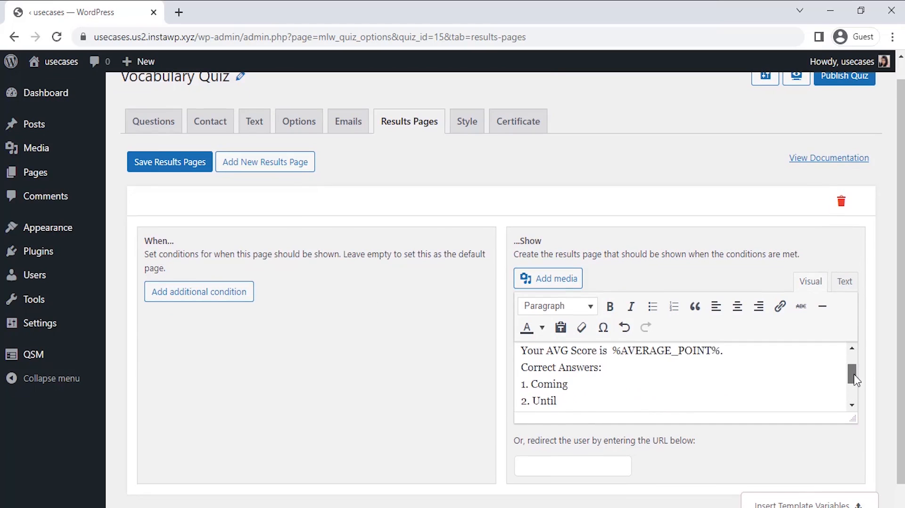
pyautogui.moveTo(522, 377); pyautogui.dragTo(604, 377)
pyautogui.click(610, 306)
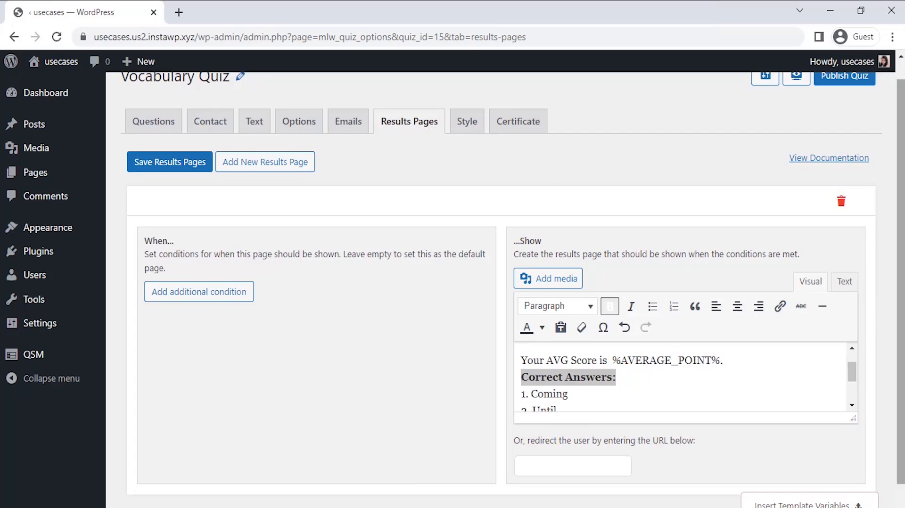
pyautogui.click(170, 162)
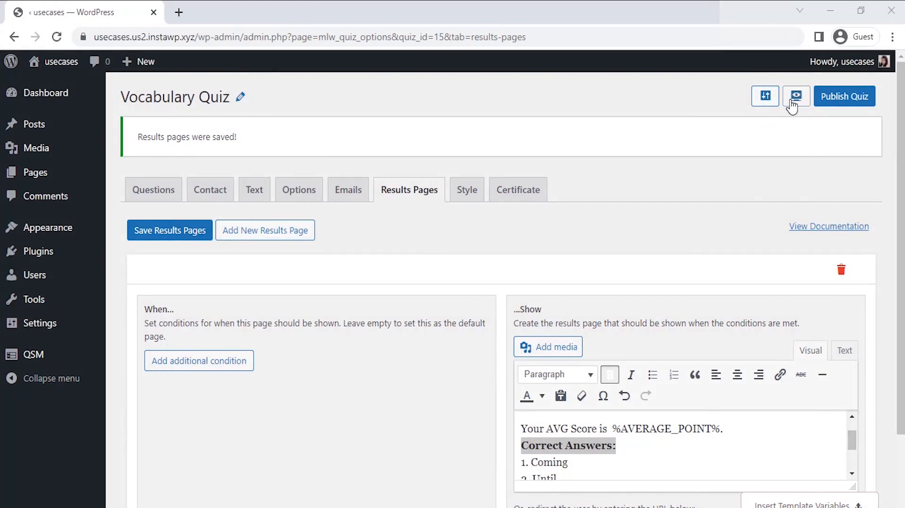
# Preview the quiz, enter the participant's name and the date 04/25/2022, and proceed to the first question
pyautogui.click(796, 97)
pyautogui.click(479, 366)
pyautogui.write('A')
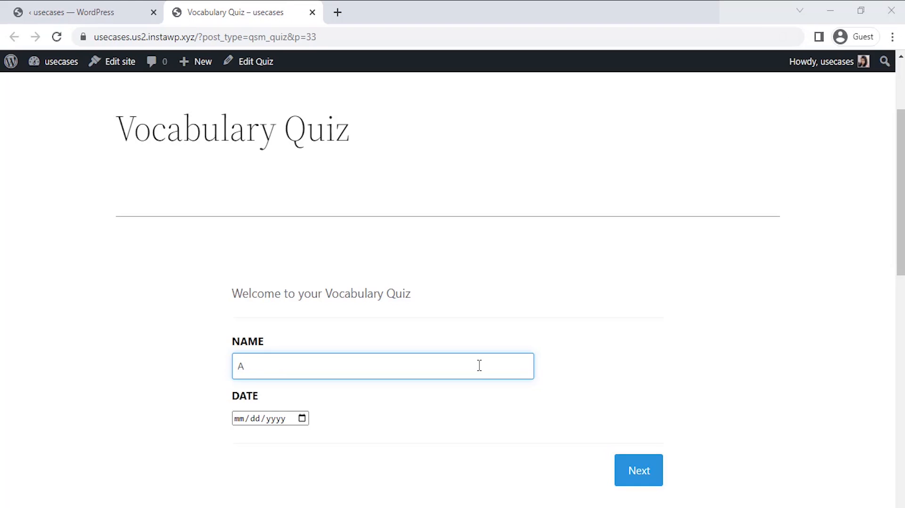
pyautogui.click(302, 419)
pyautogui.click(266, 357)
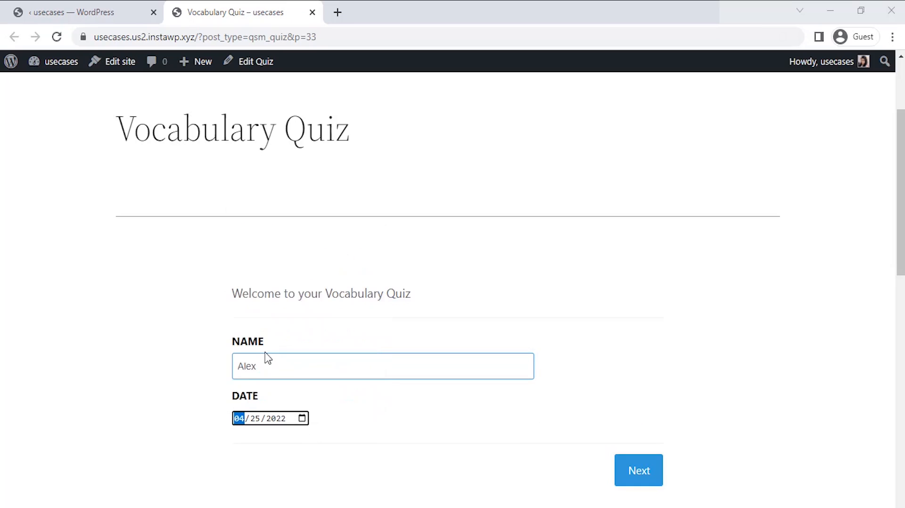
pyautogui.click(632, 472)
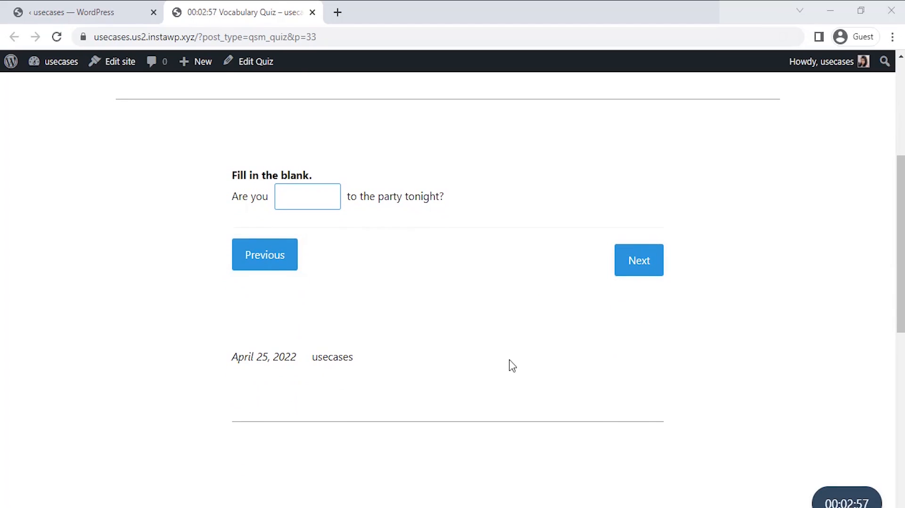
# Answer the first quiz question with "coming" and the second with "untill", advancing to the third question
pyautogui.write('coming')
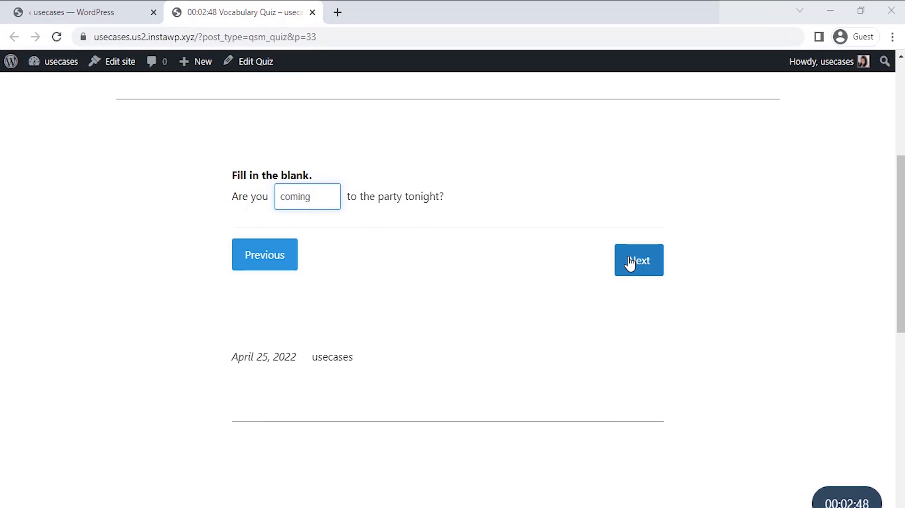
pyautogui.click(631, 263)
pyautogui.click(345, 198)
pyautogui.write('untill')
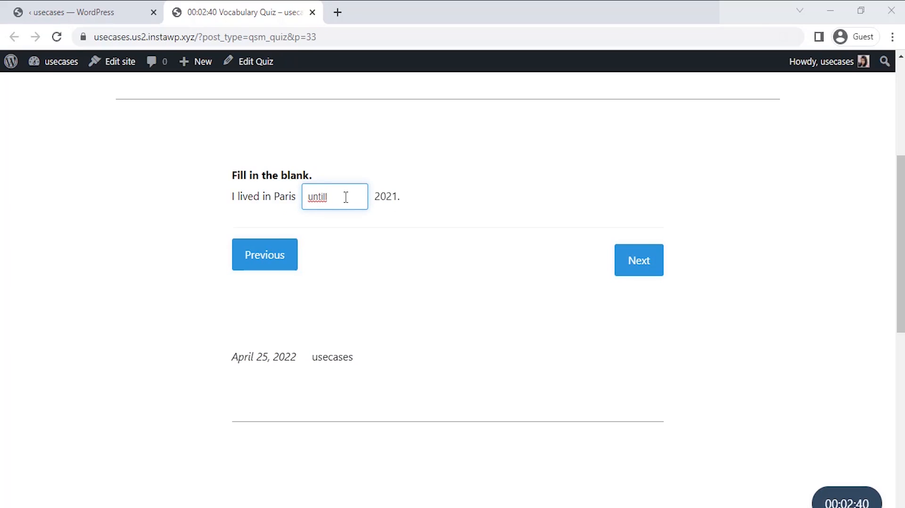
pyautogui.click(638, 259)
# Answer the third question with "really", submit the quiz without a comment and review the results page
pyautogui.click(388, 194)
pyautogui.write('really')
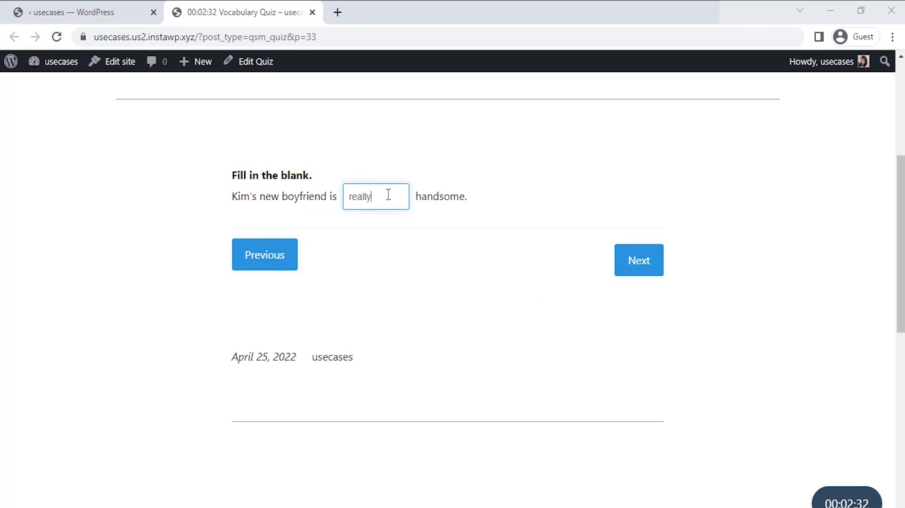
pyautogui.click(629, 260)
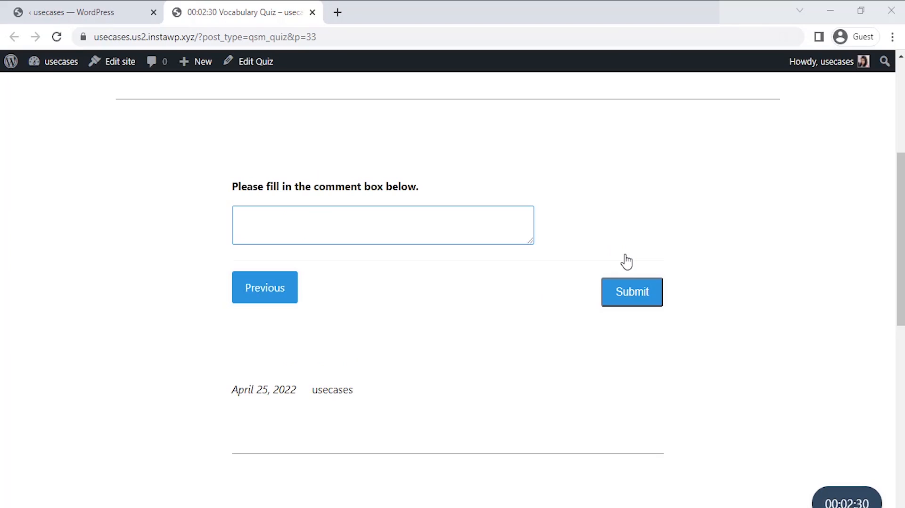
pyautogui.click(635, 294)
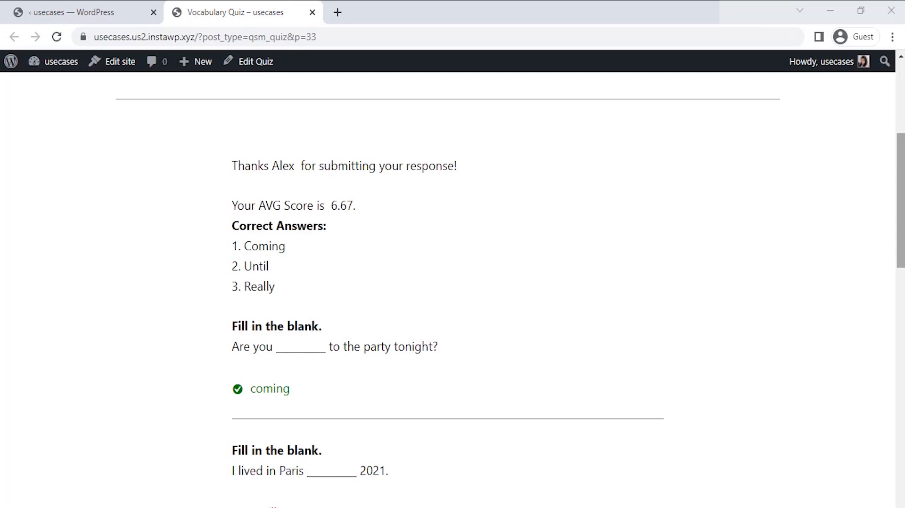
pyautogui.moveTo(901, 203); pyautogui.dragTo(902, 175)
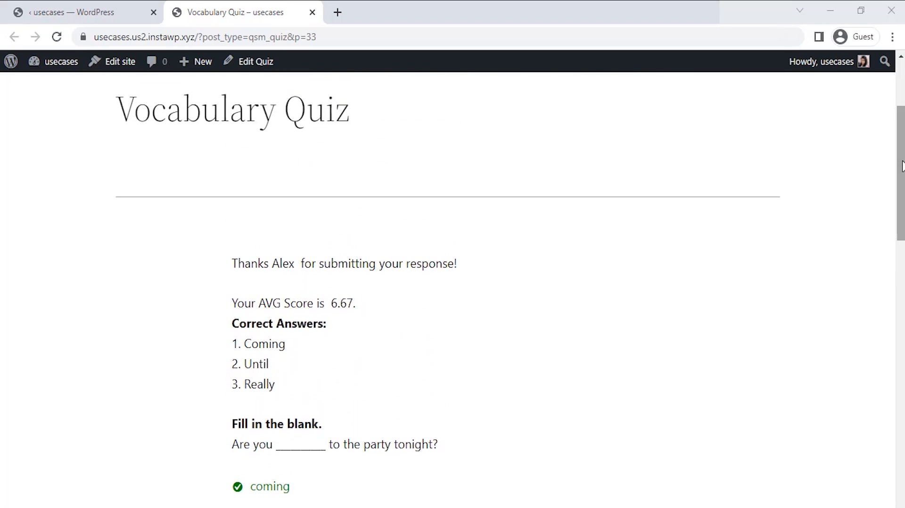